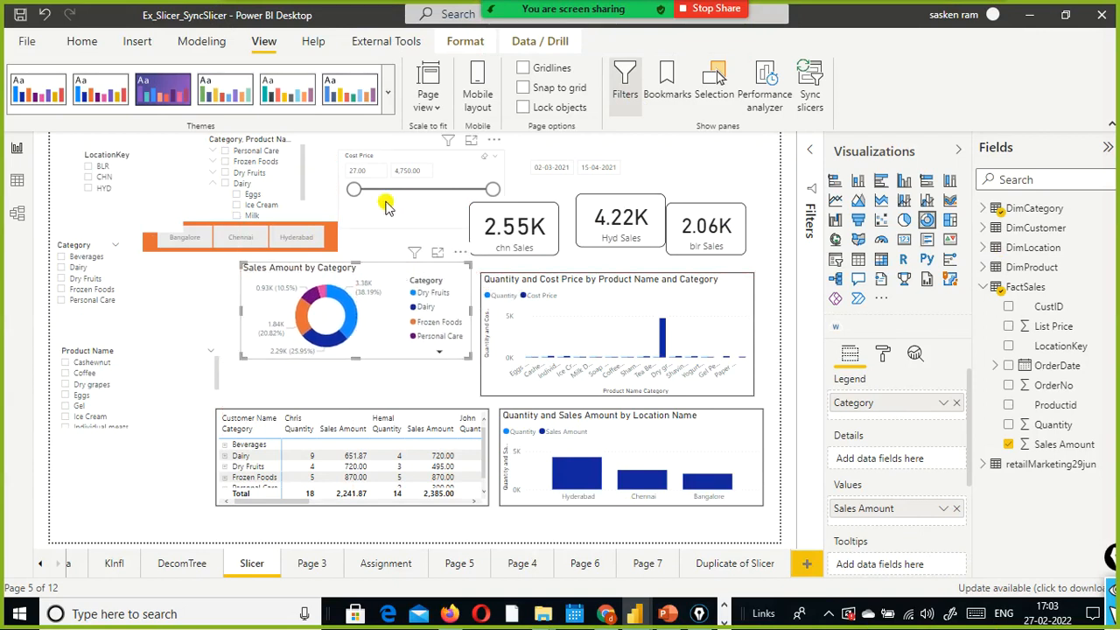
Filter the report to location CHN and highlight Personal Care together with Dry Fruits in the Sales Amount by Category donut chart
{"action": "left_click", "coordinate": [91, 180]}
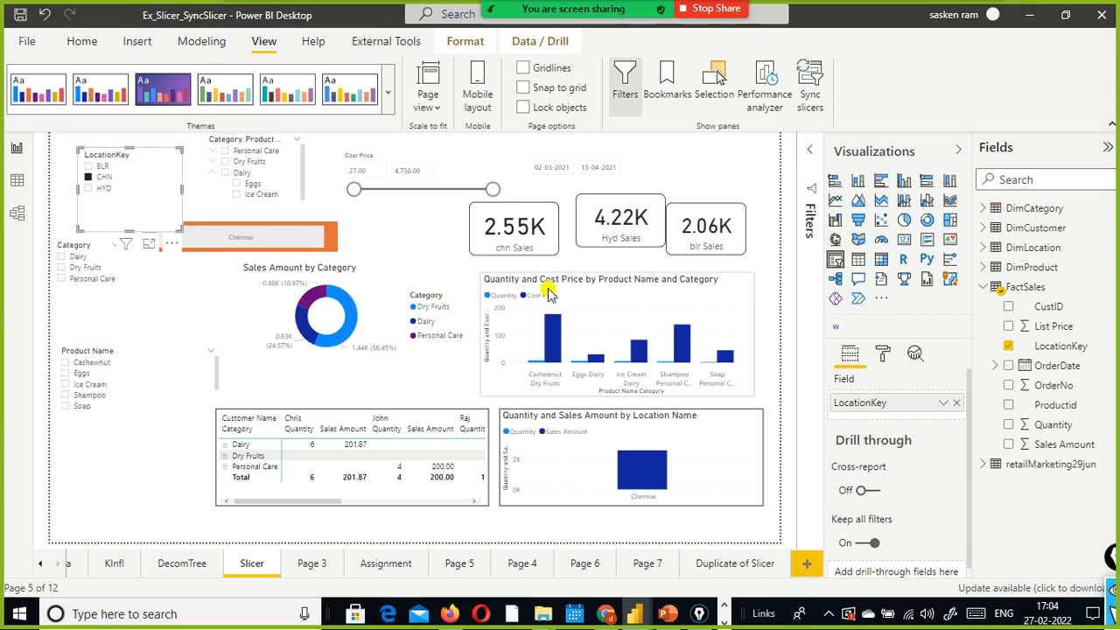
{"action": "left_click", "coordinate": [313, 300]}
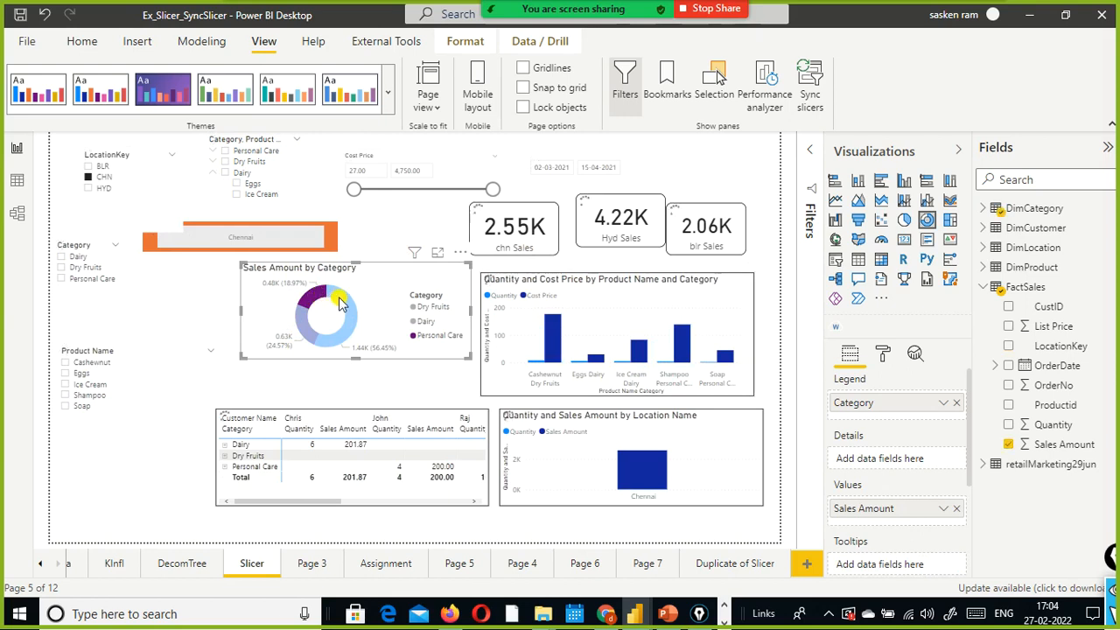
{"action": "mouse_move", "coordinate": [305, 327]}
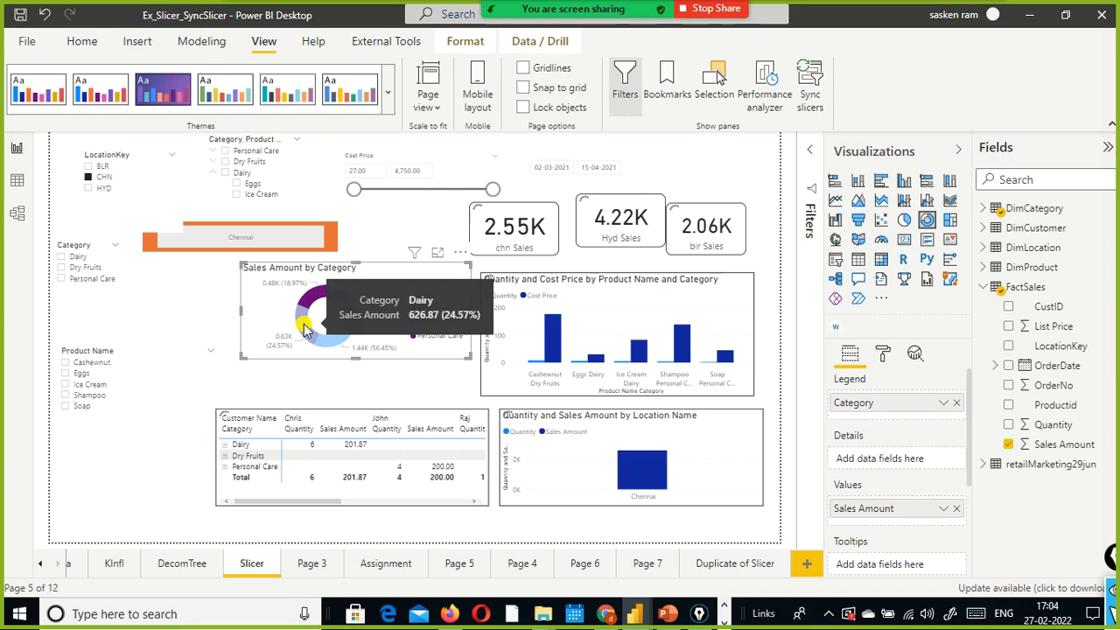
{"action": "left_click", "coordinate": [315, 300]}
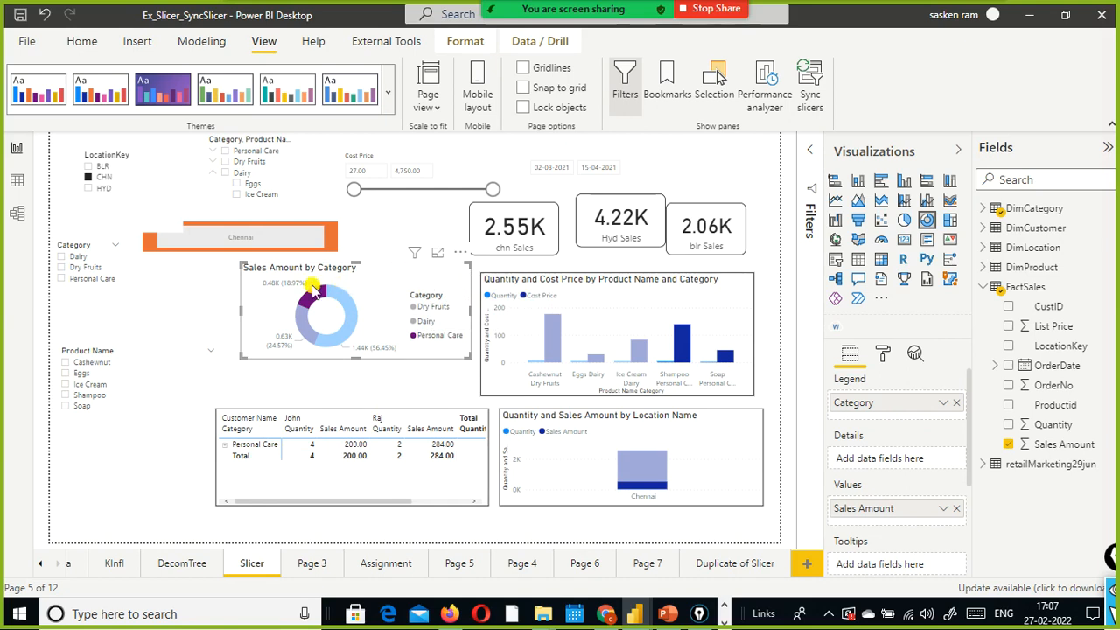
{"action": "mouse_move", "coordinate": [322, 299]}
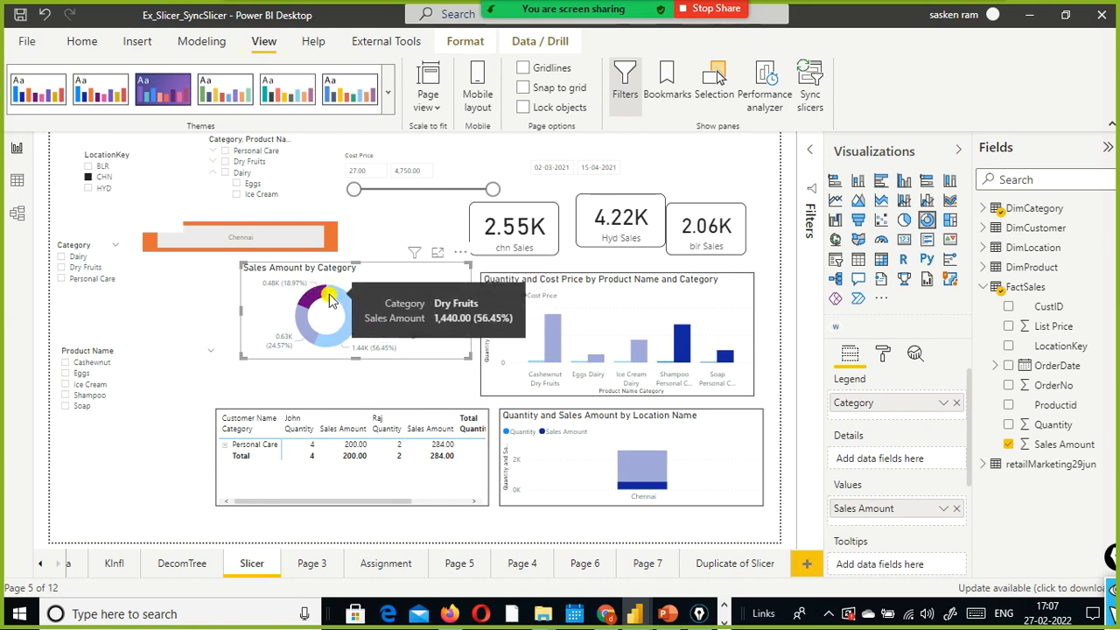
{"action": "left_click", "coordinate": [342, 304]}
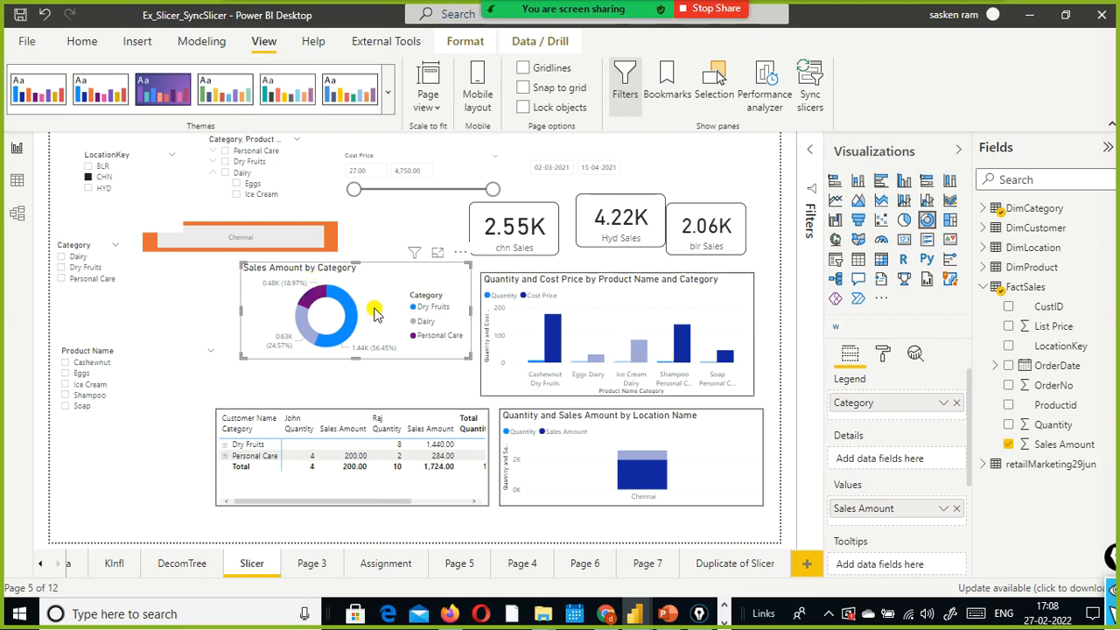
{"action": "mouse_move", "coordinate": [360, 304]}
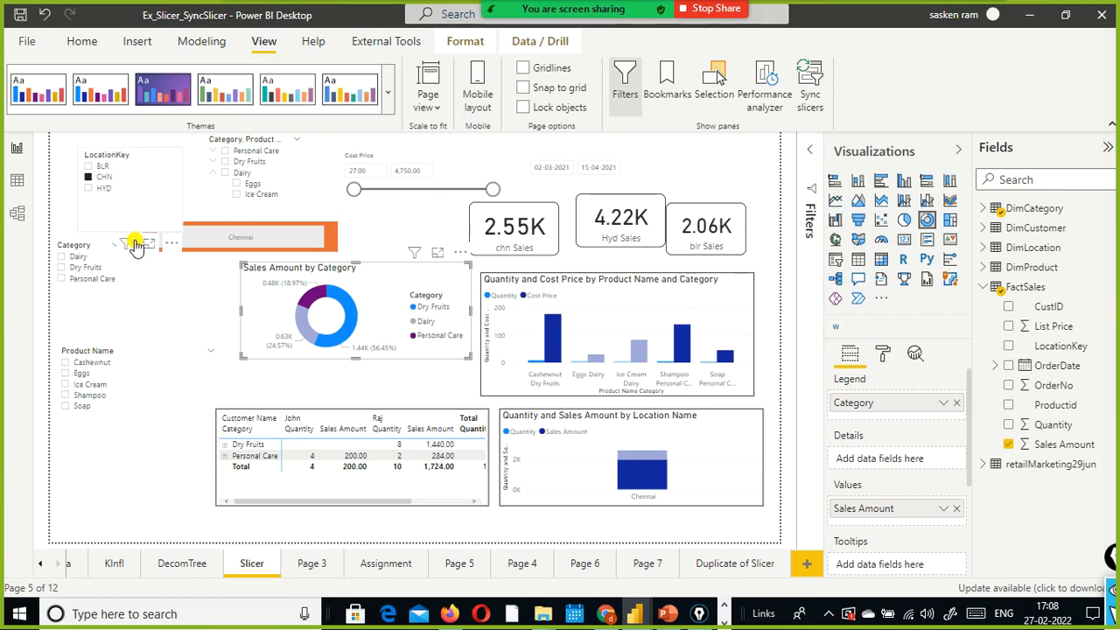
Clear the LocationKey slicer, reapply the CHN filter, and clear it again to compare the filtered and unfiltered visuals
{"action": "left_click", "coordinate": [88, 177]}
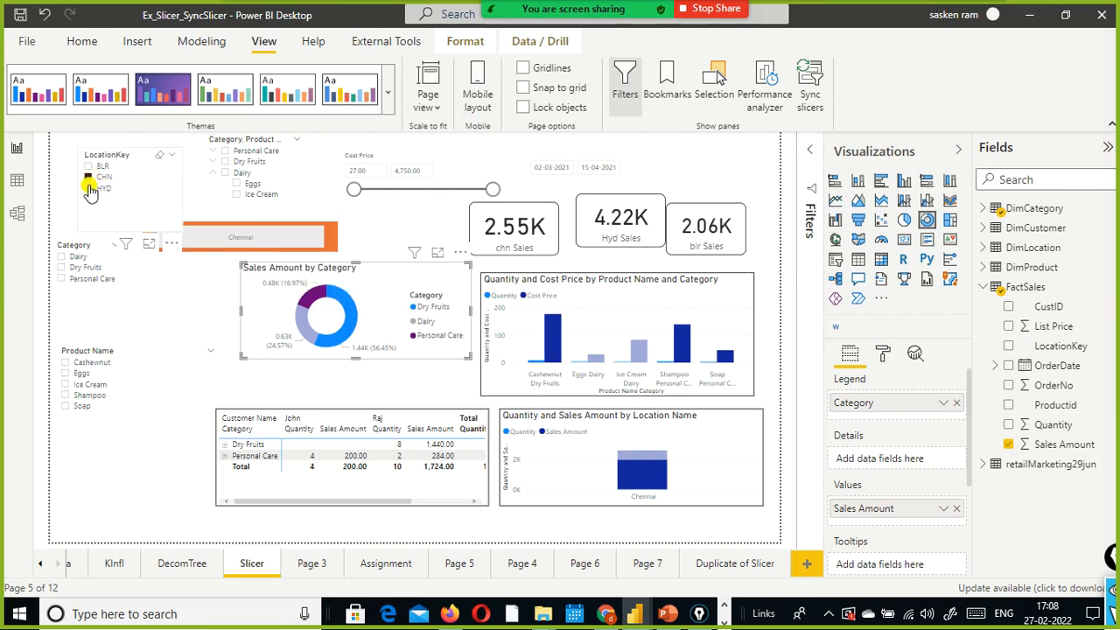
{"action": "left_click", "coordinate": [157, 162]}
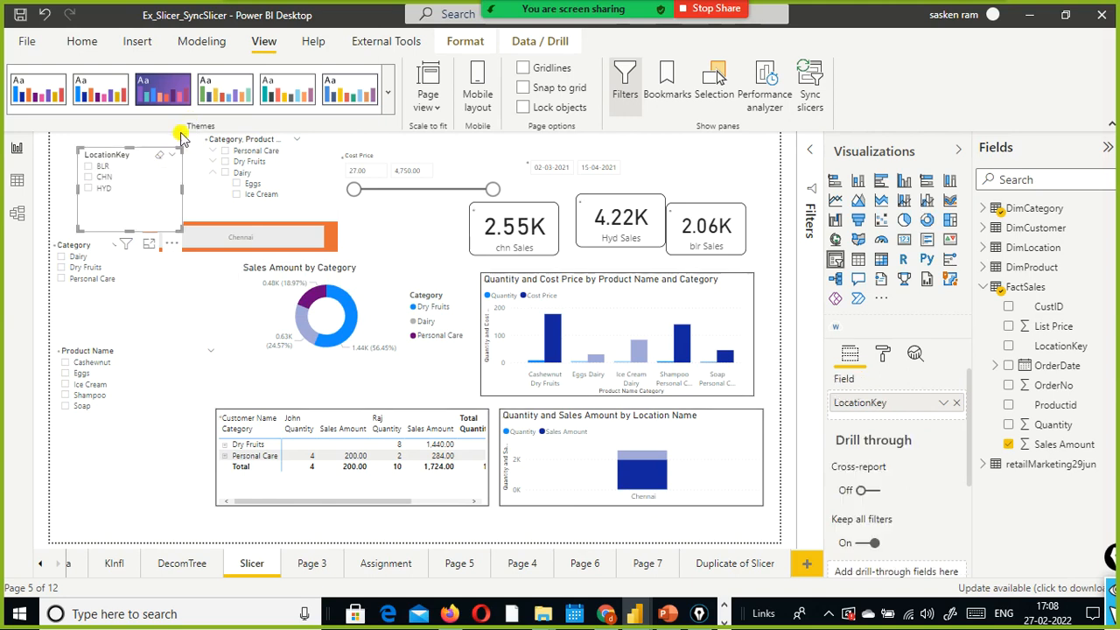
{"action": "left_click", "coordinate": [92, 178]}
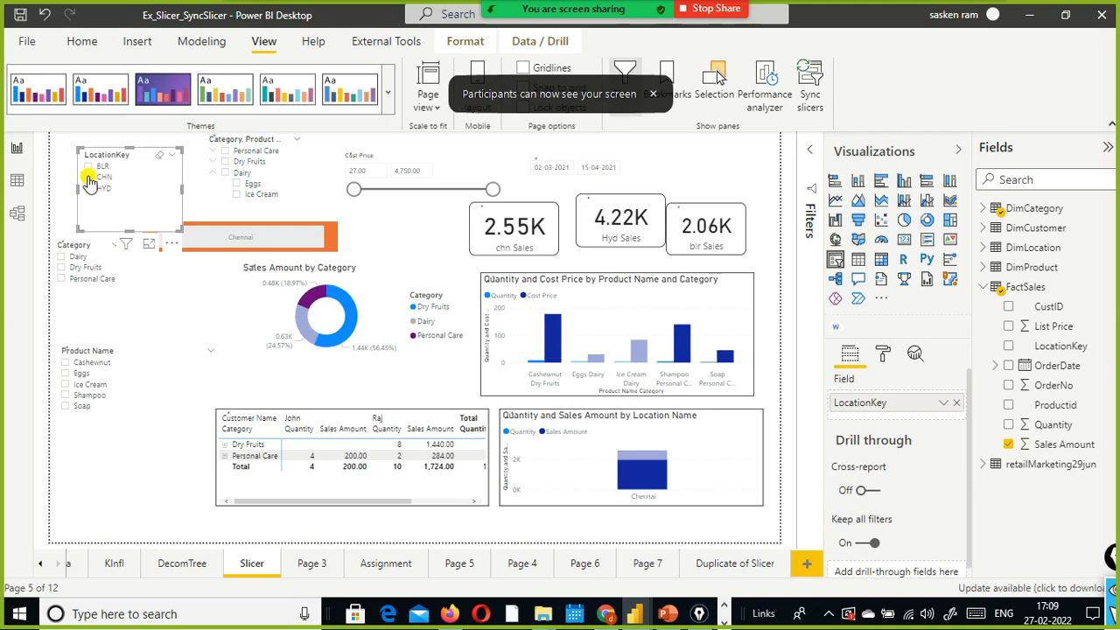
{"action": "left_click", "coordinate": [90, 180]}
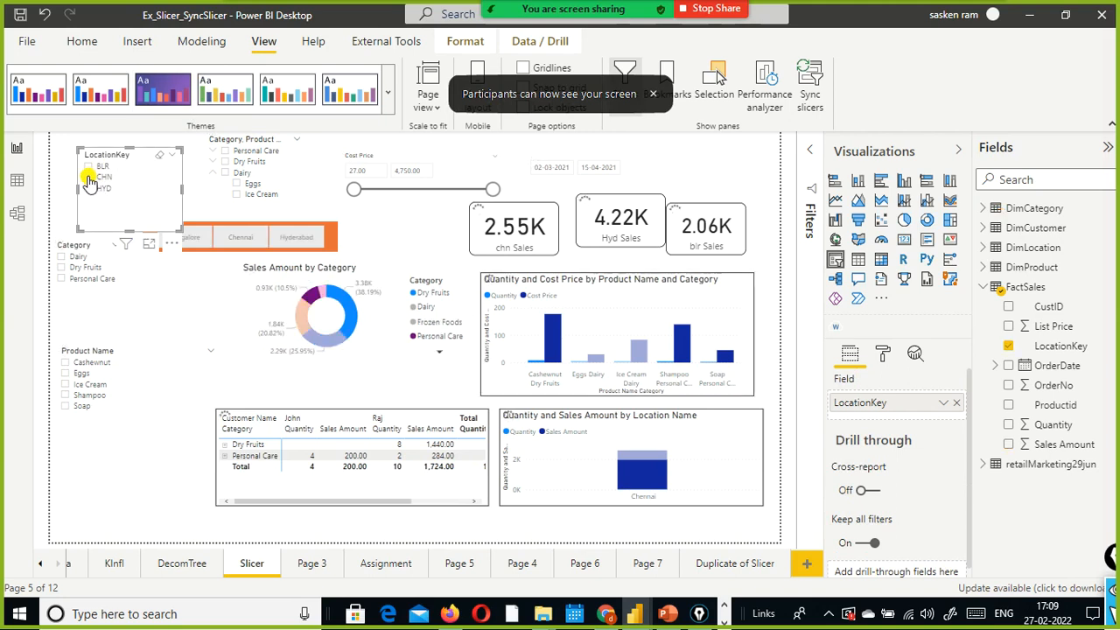
{"action": "left_click", "coordinate": [89, 180]}
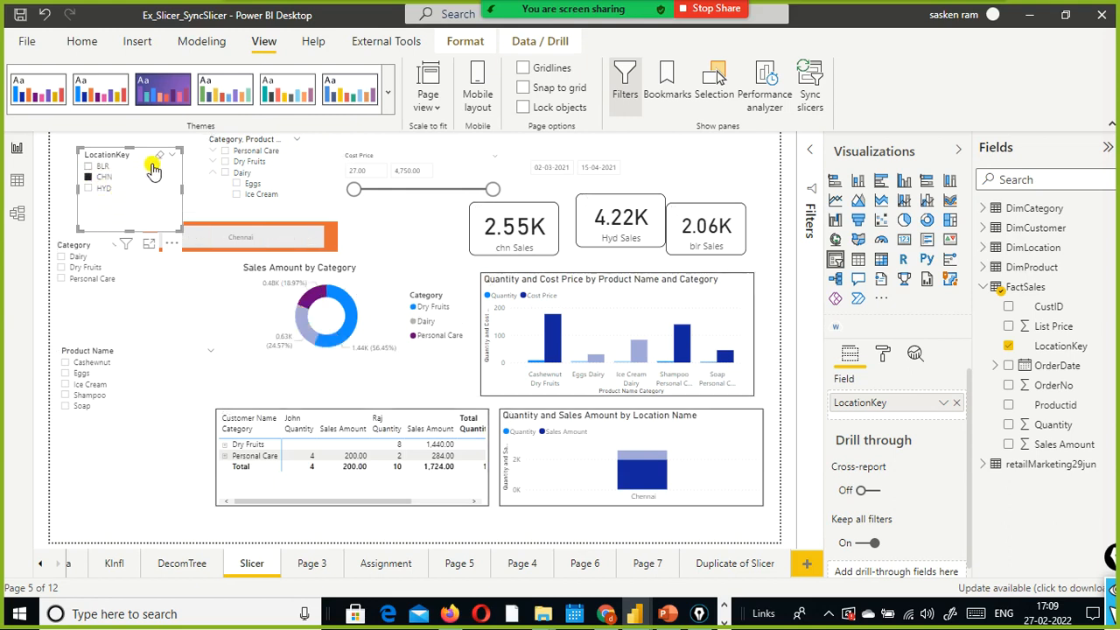
{"action": "left_click", "coordinate": [159, 155]}
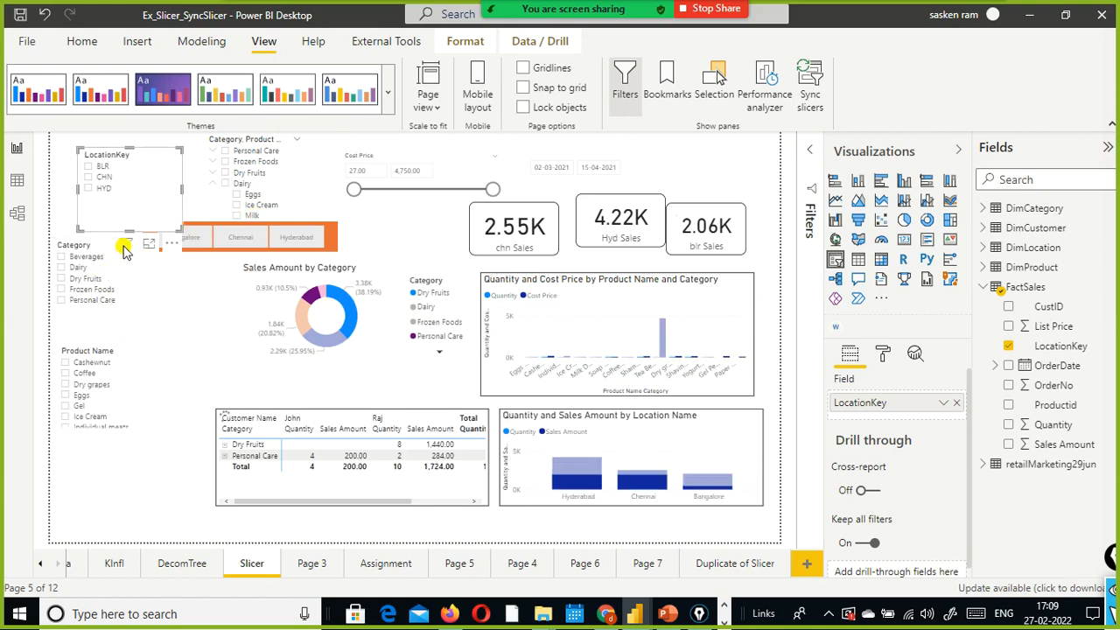
{"action": "left_click", "coordinate": [105, 304]}
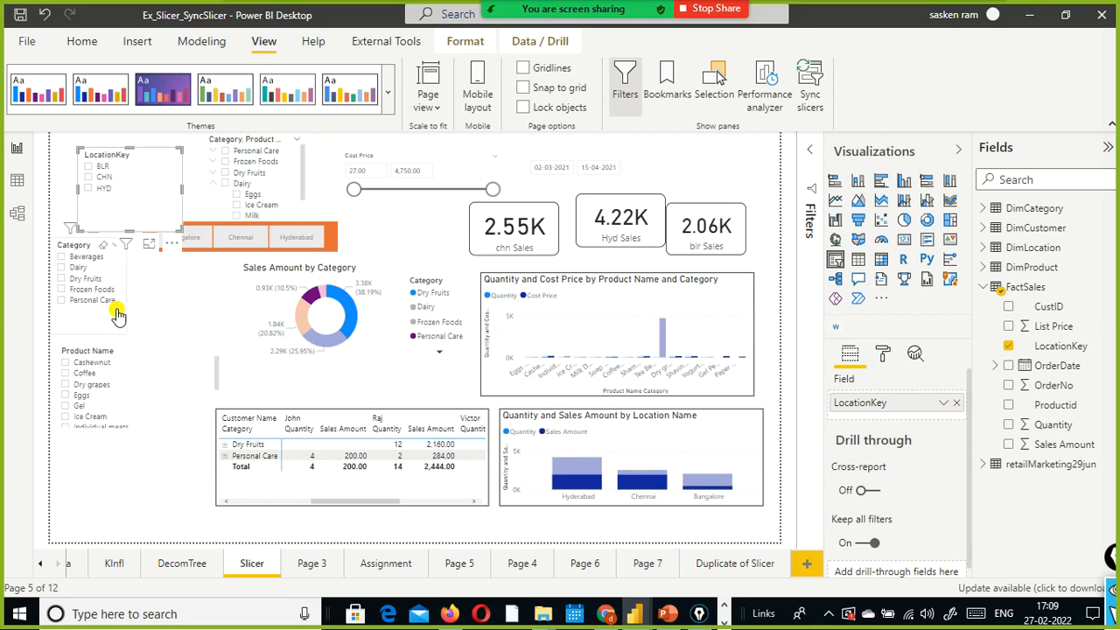
Filter the report to location CHN and highlight only the Personal Care slice of the Sales Amount by Category donut chart
{"action": "left_click", "coordinate": [98, 178]}
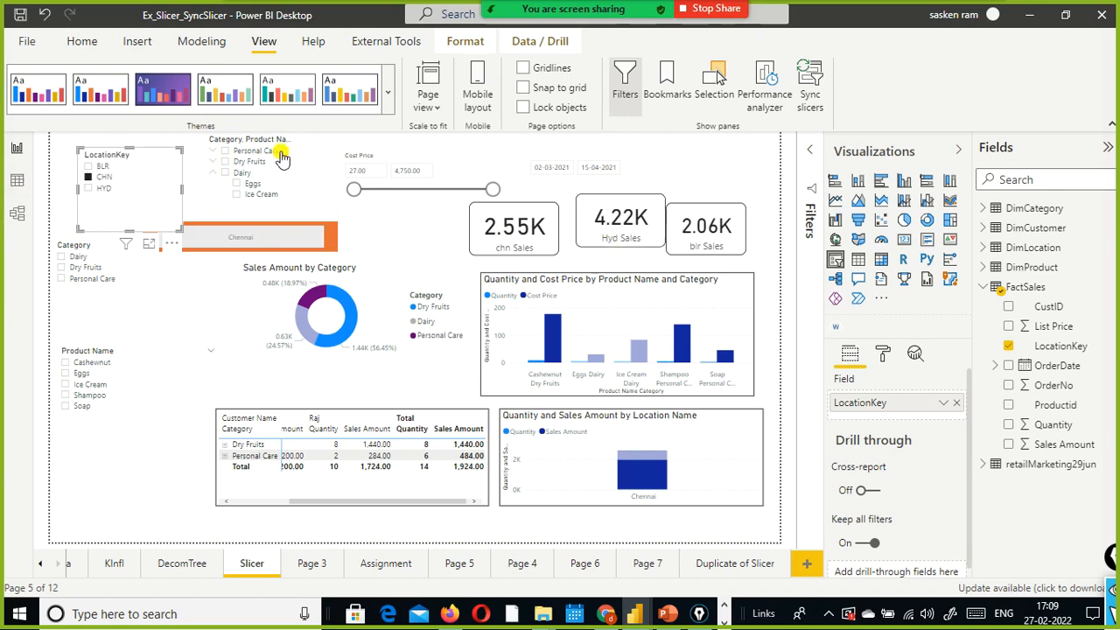
{"action": "left_click", "coordinate": [87, 177]}
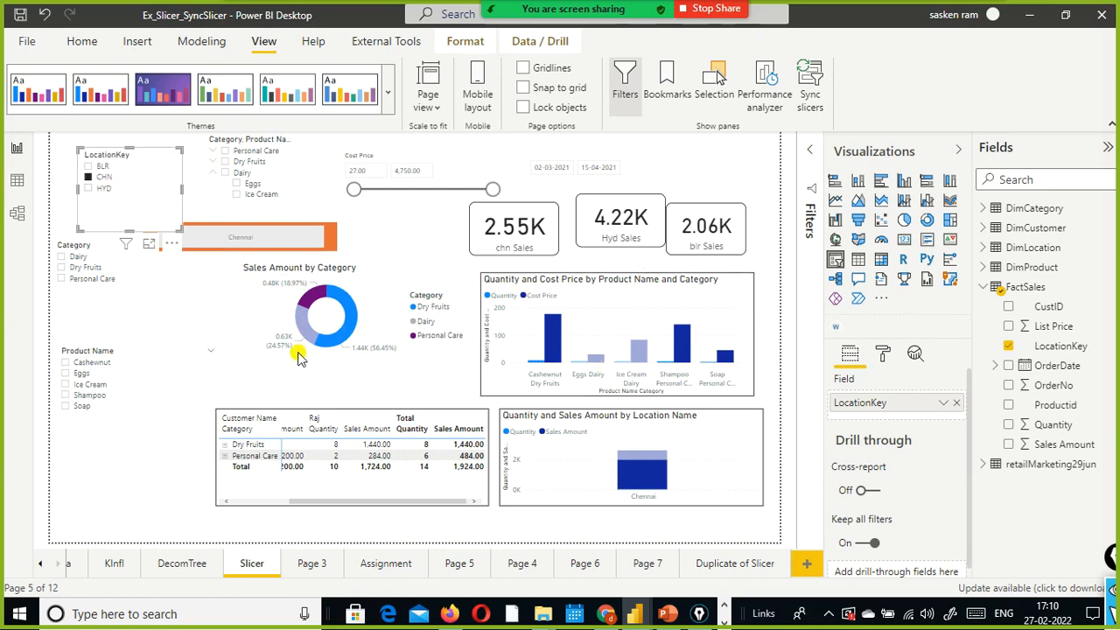
{"action": "left_click", "coordinate": [346, 341]}
{"action": "left_click", "coordinate": [315, 298]}
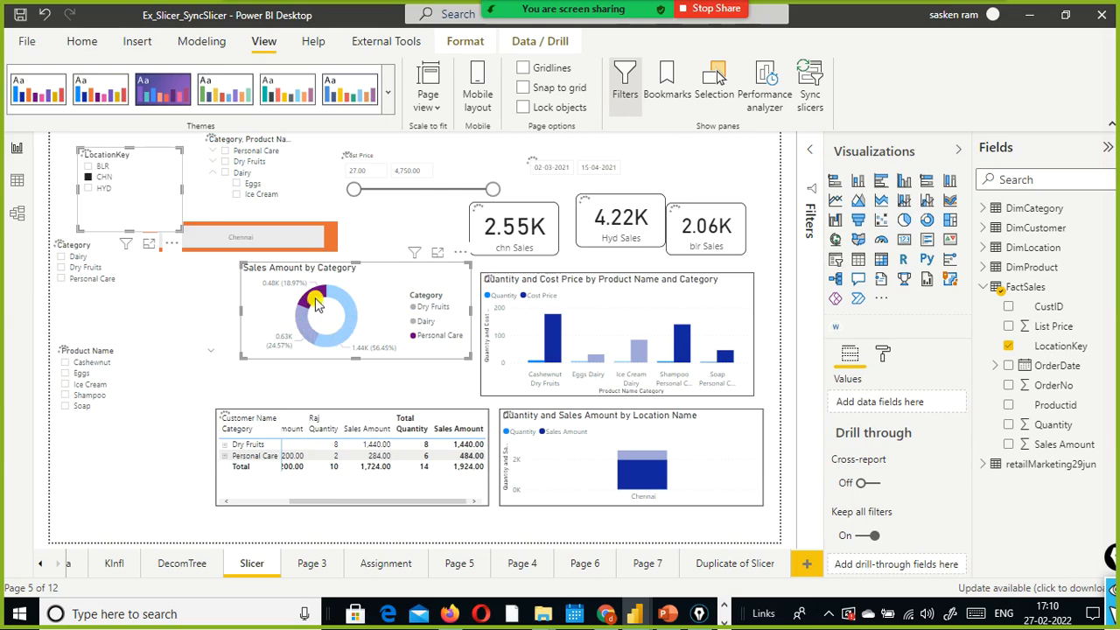
{"action": "mouse_move", "coordinate": [317, 299]}
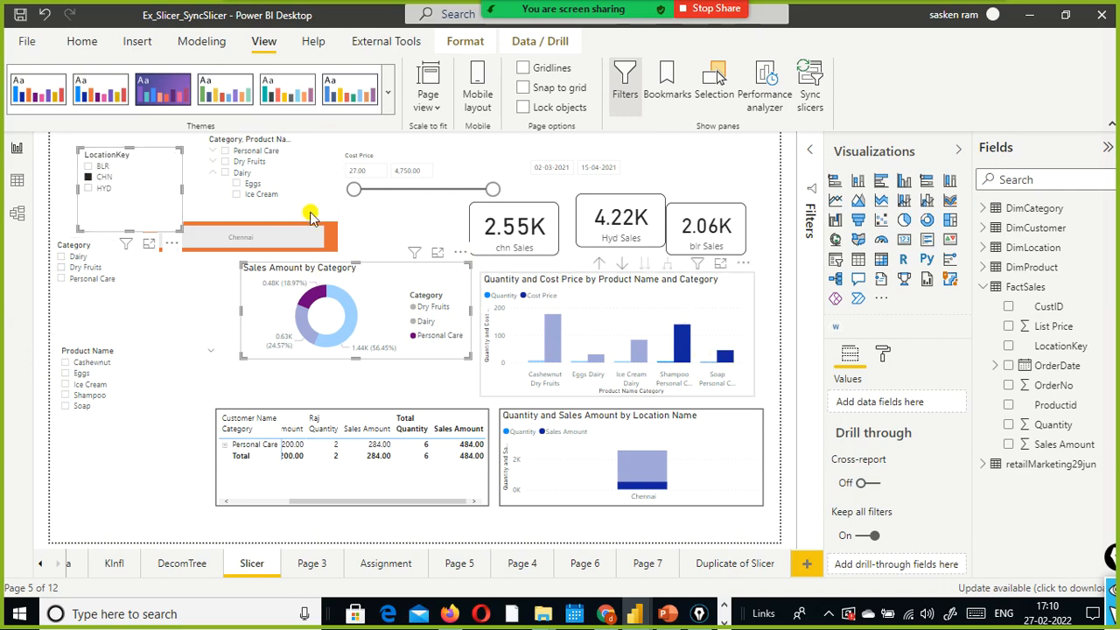
Clear the LocationKey slicer selection and remove the category highlight from the Sales Amount by Category donut chart
{"action": "left_click", "coordinate": [156, 165]}
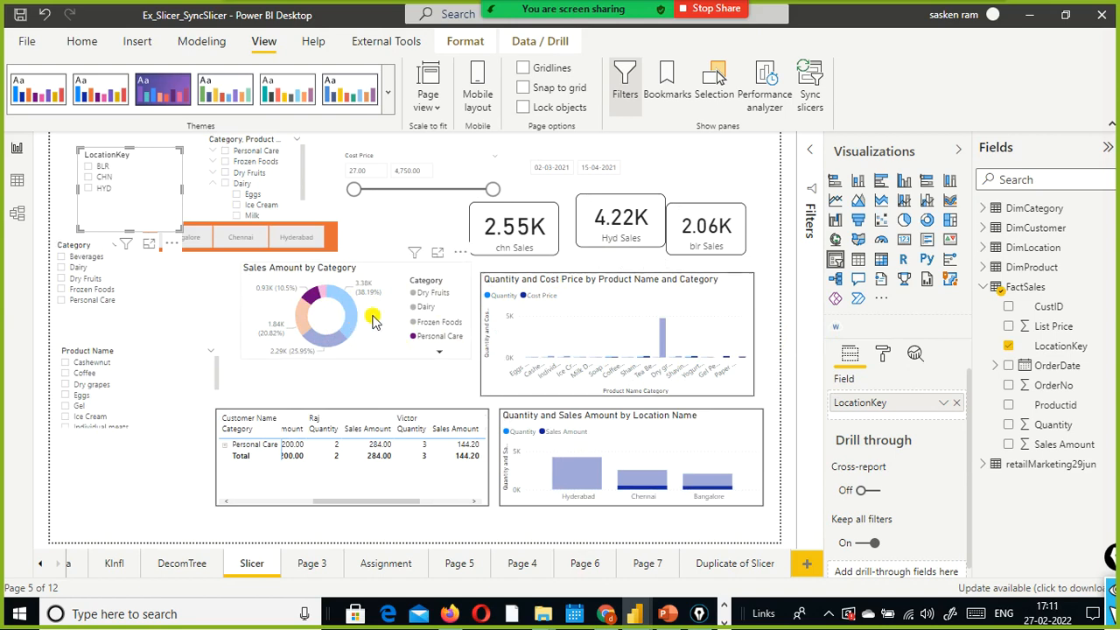
{"action": "left_click", "coordinate": [401, 321]}
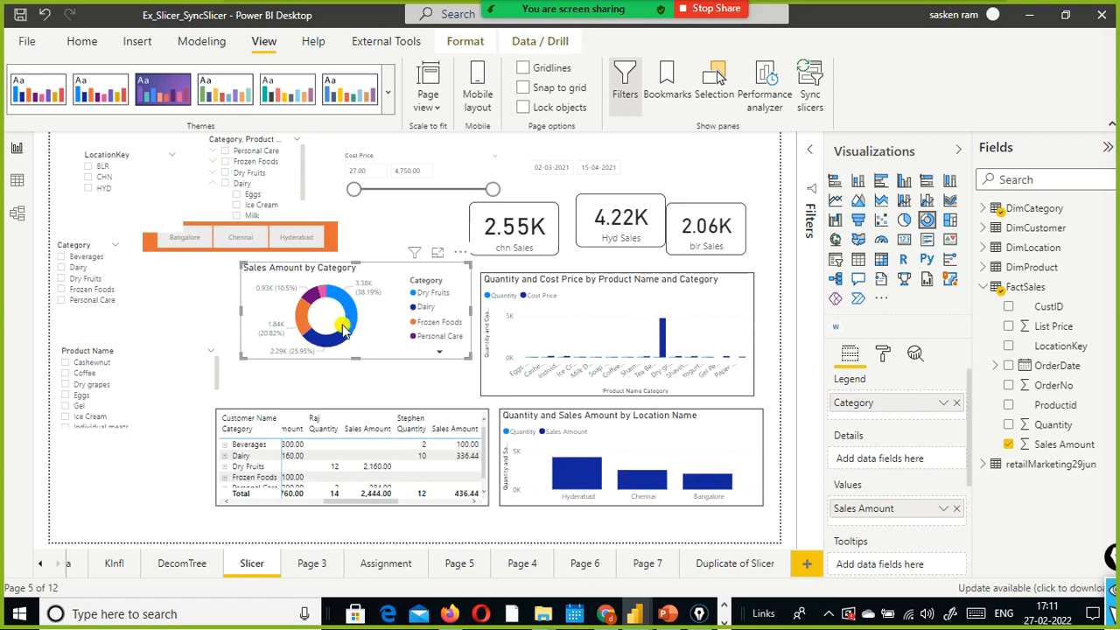
{"action": "left_click", "coordinate": [333, 466]}
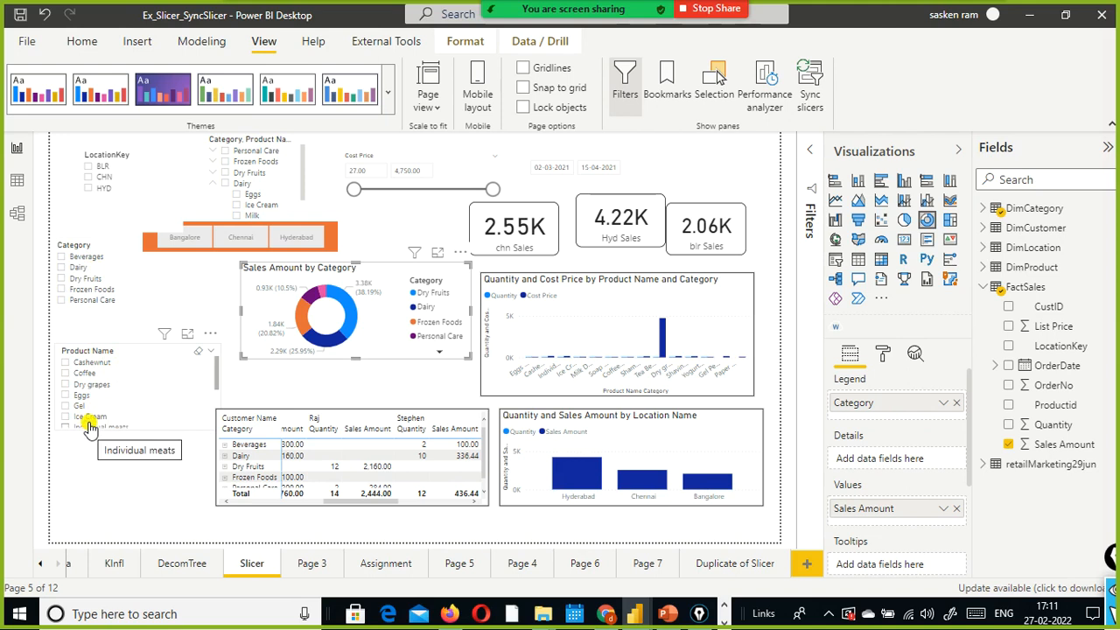
Filter the report with the Category slicer, first by Frozen Foods and finally by Personal Care
{"action": "left_click", "coordinate": [64, 290]}
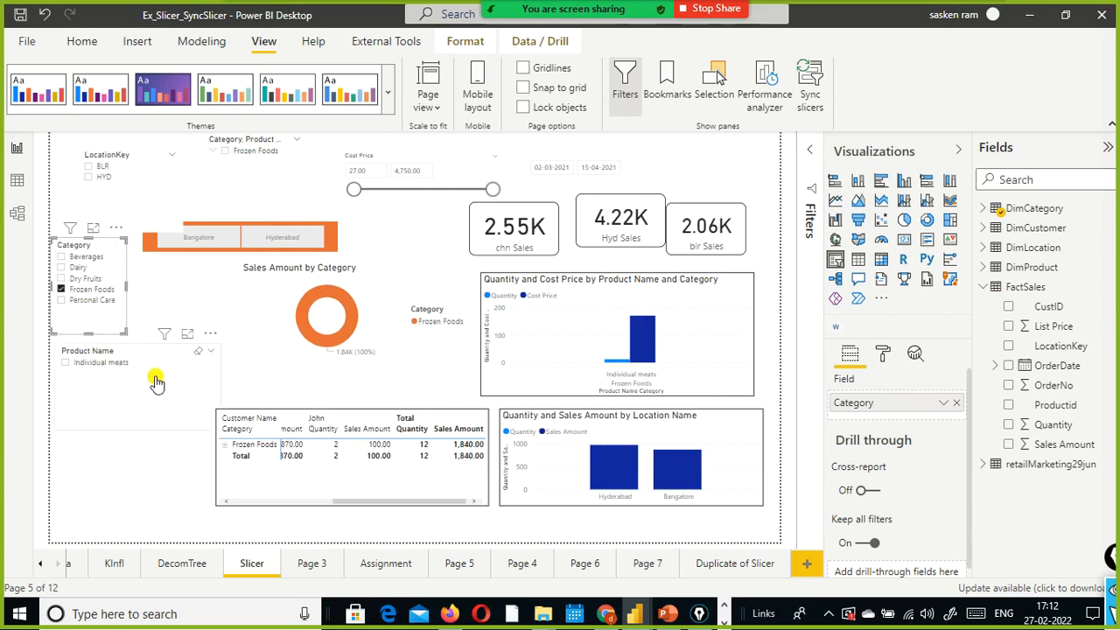
{"action": "left_click", "coordinate": [60, 299]}
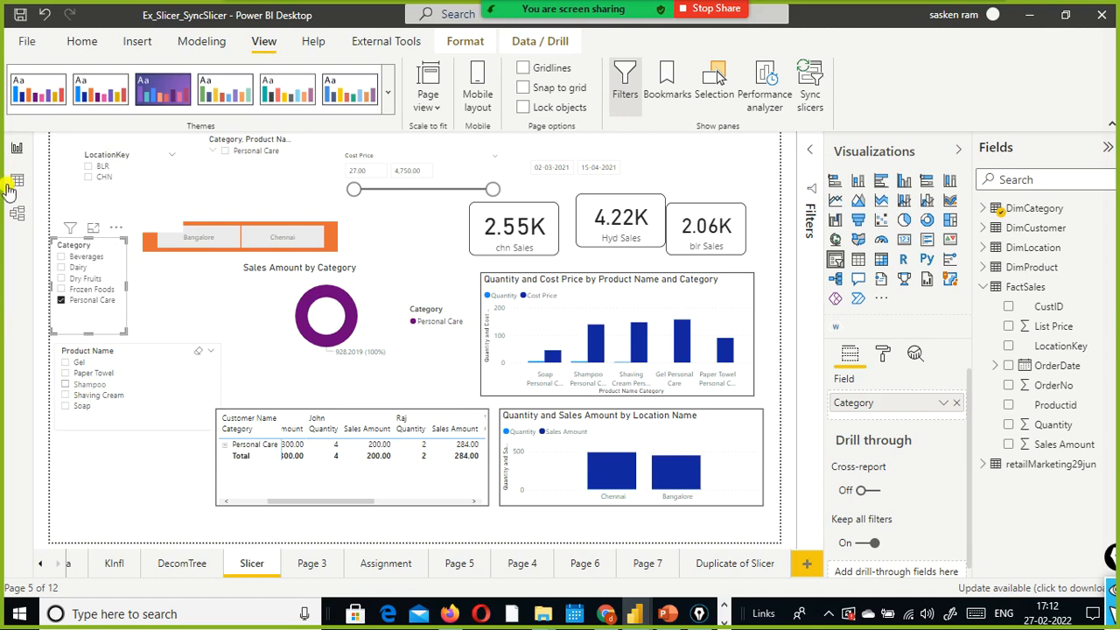
Switch to the data model diagram showing the table relationships
{"action": "left_click", "coordinate": [18, 211]}
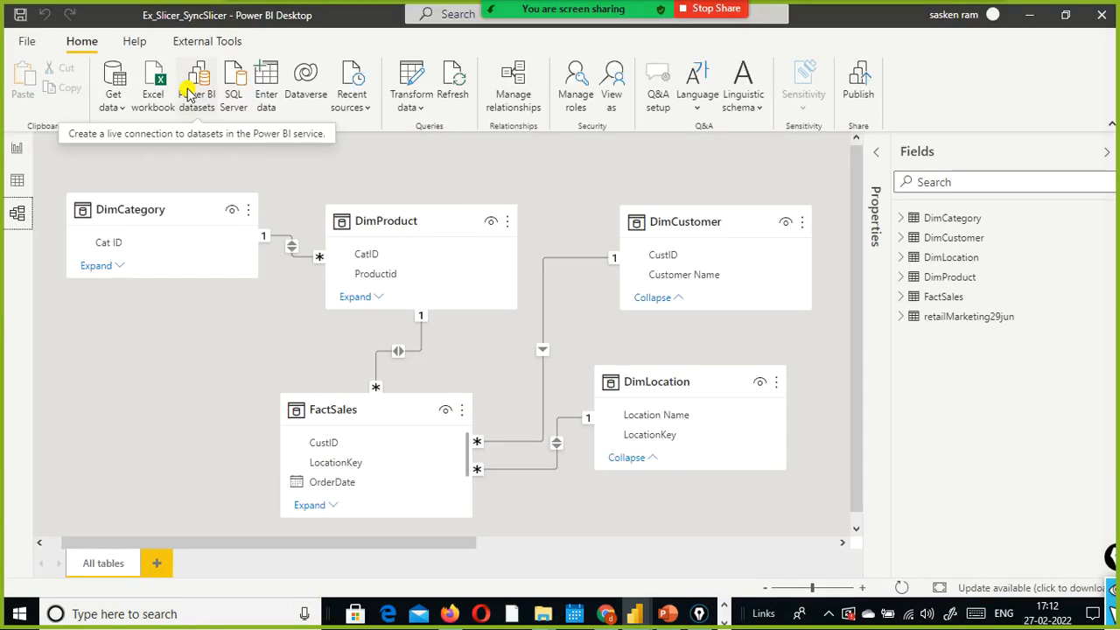
{"action": "scroll", "coordinate": [221, 312], "scroll_direction": "down", "scroll_amount": 1}
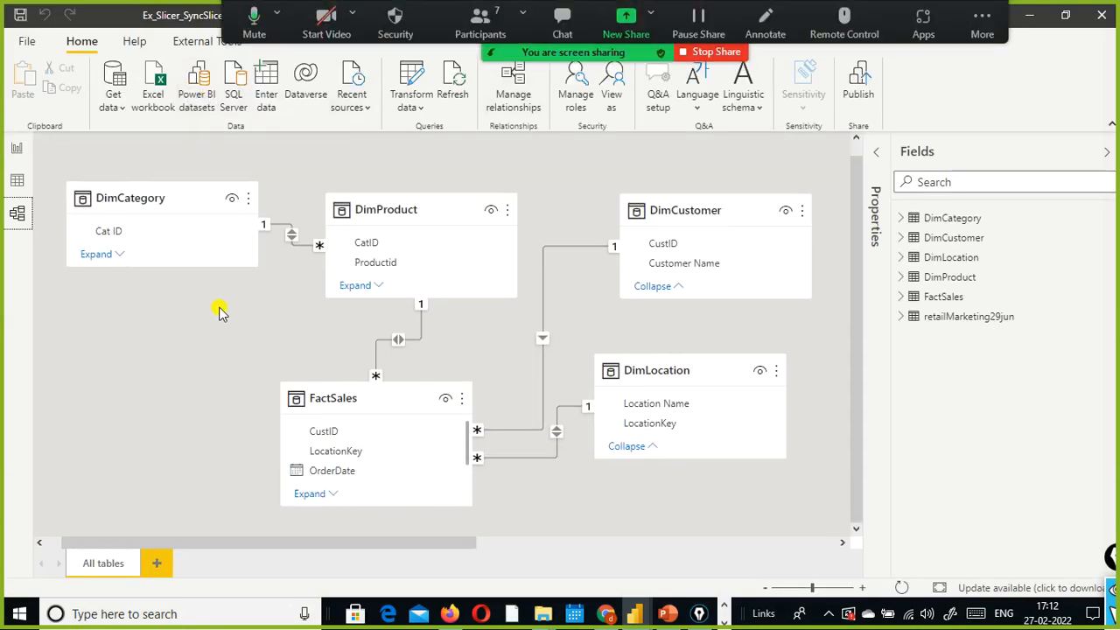
Check the meeting's participants list and close it
{"action": "left_click", "coordinate": [495, 16]}
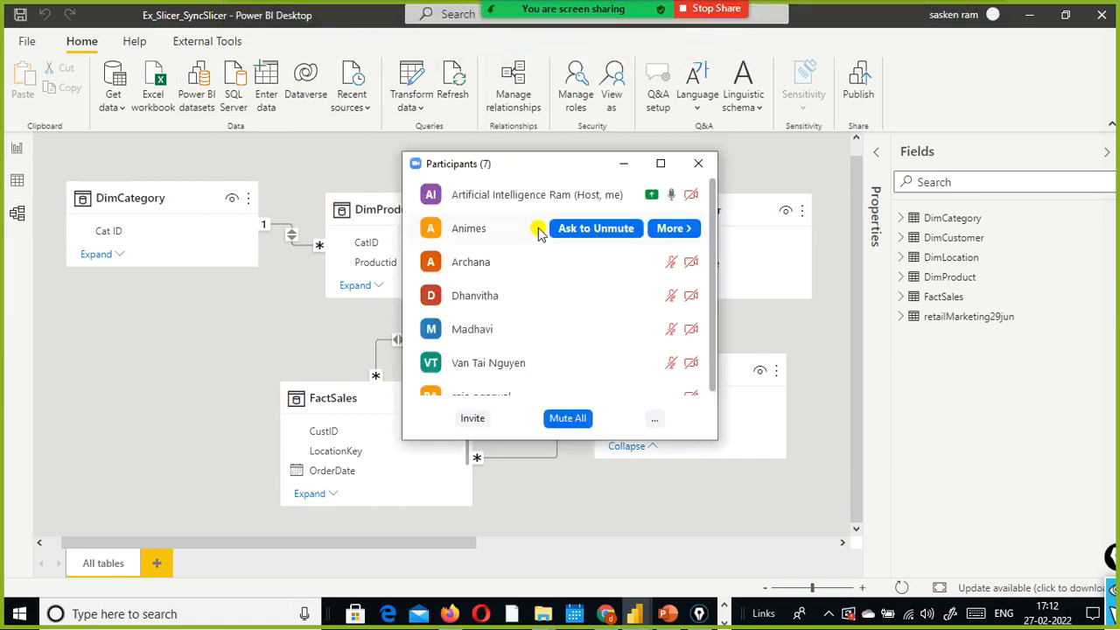
{"action": "scroll", "coordinate": [551, 233], "scroll_direction": "down", "scroll_amount": 1}
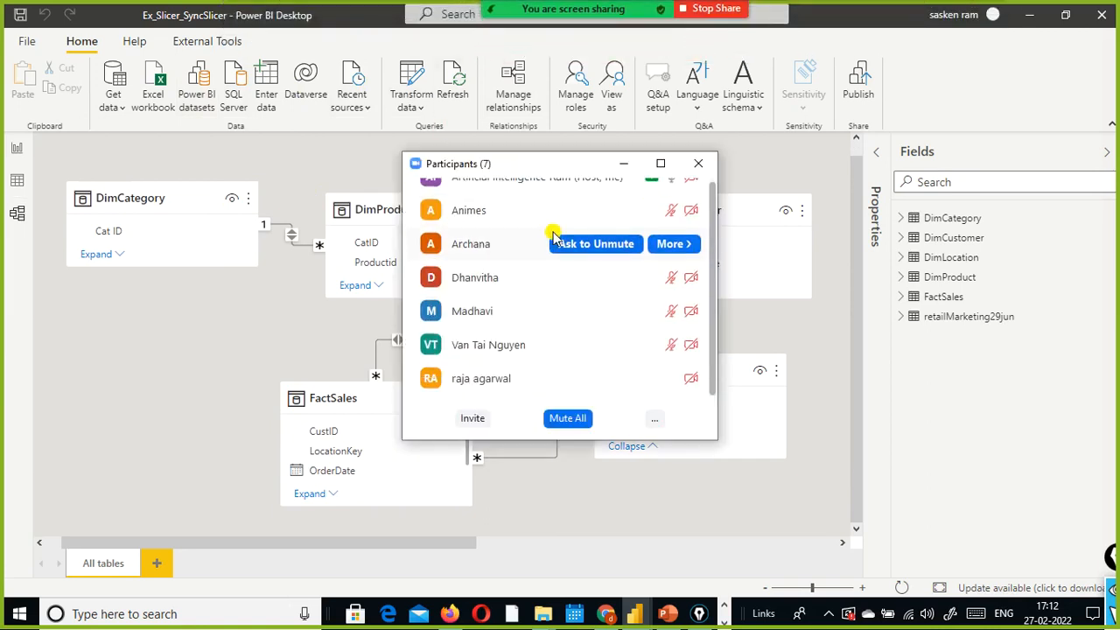
{"action": "left_click", "coordinate": [698, 163]}
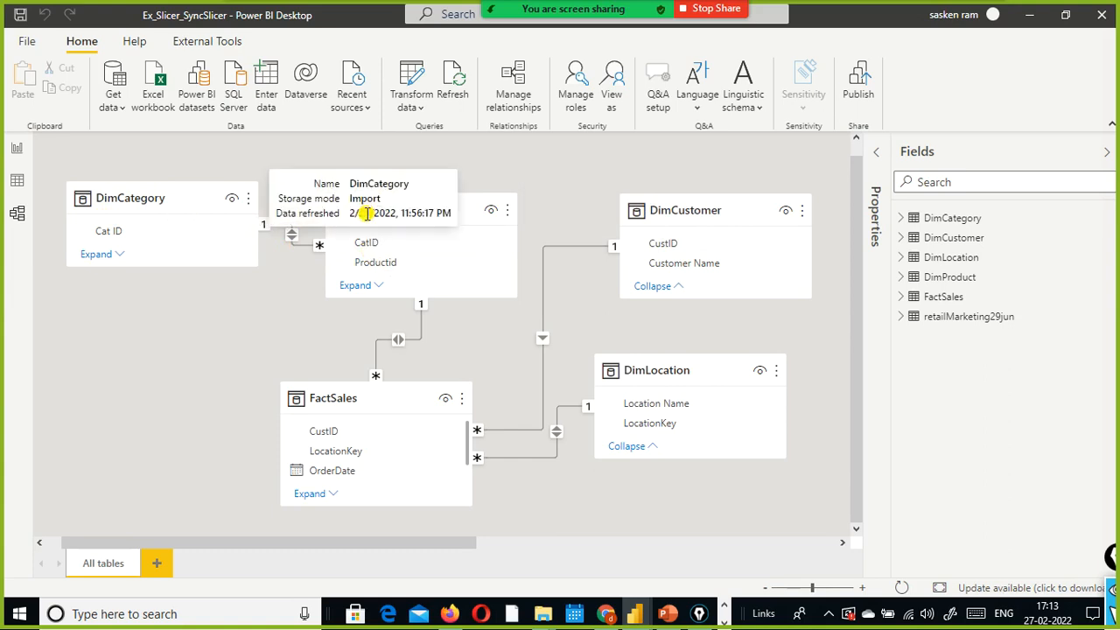
Inspect the settings of the relationship between DimCategory and DimProduct and leave them unchanged
{"action": "left_click", "coordinate": [292, 244]}
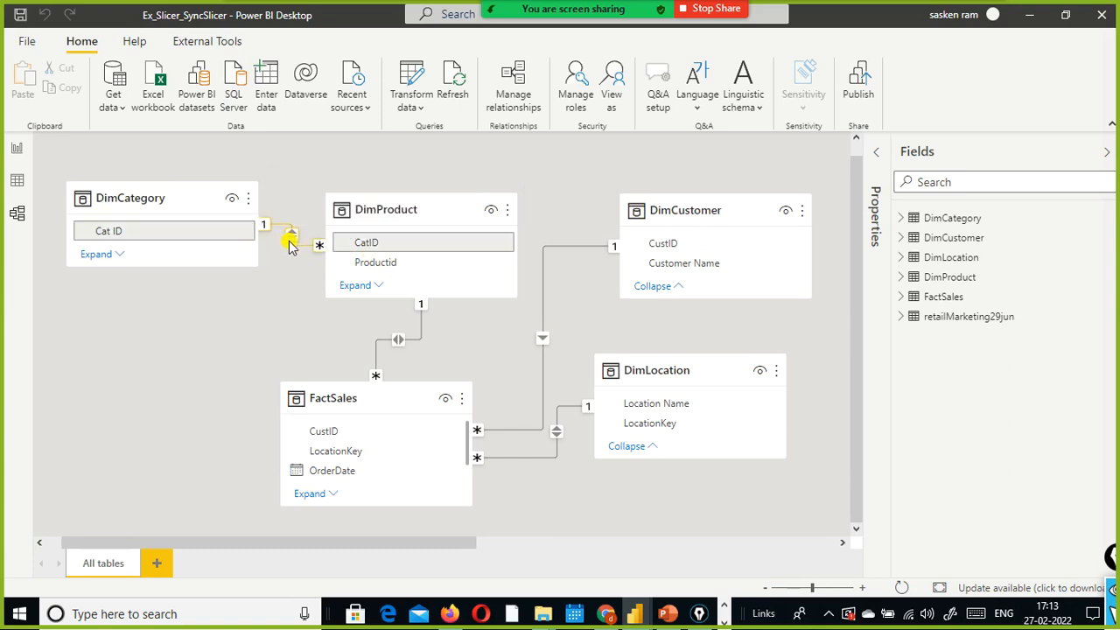
{"action": "mouse_move", "coordinate": [292, 233]}
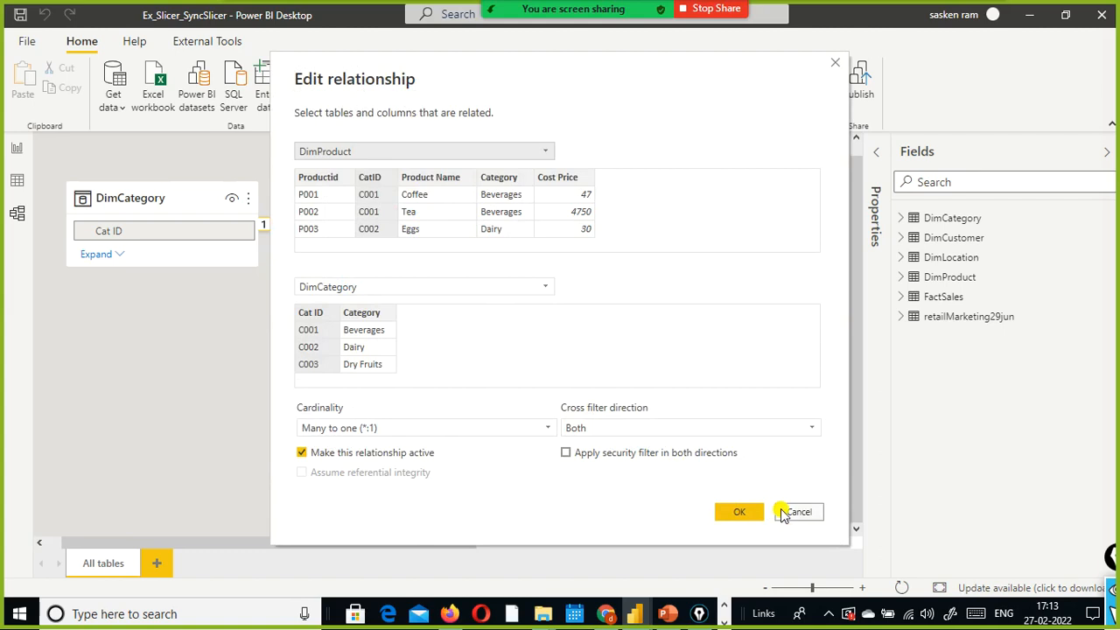
{"action": "left_click", "coordinate": [783, 515]}
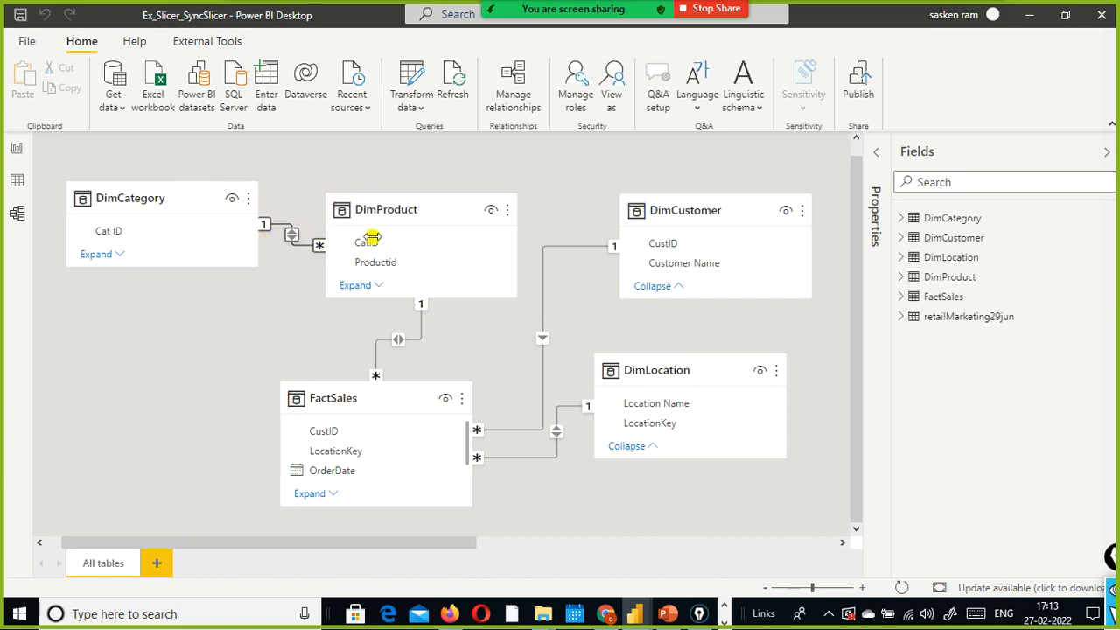
Set the cross filter direction of the DimCategory–DimProduct relationship to Single and return to the report view
{"action": "double_click", "coordinate": [294, 237]}
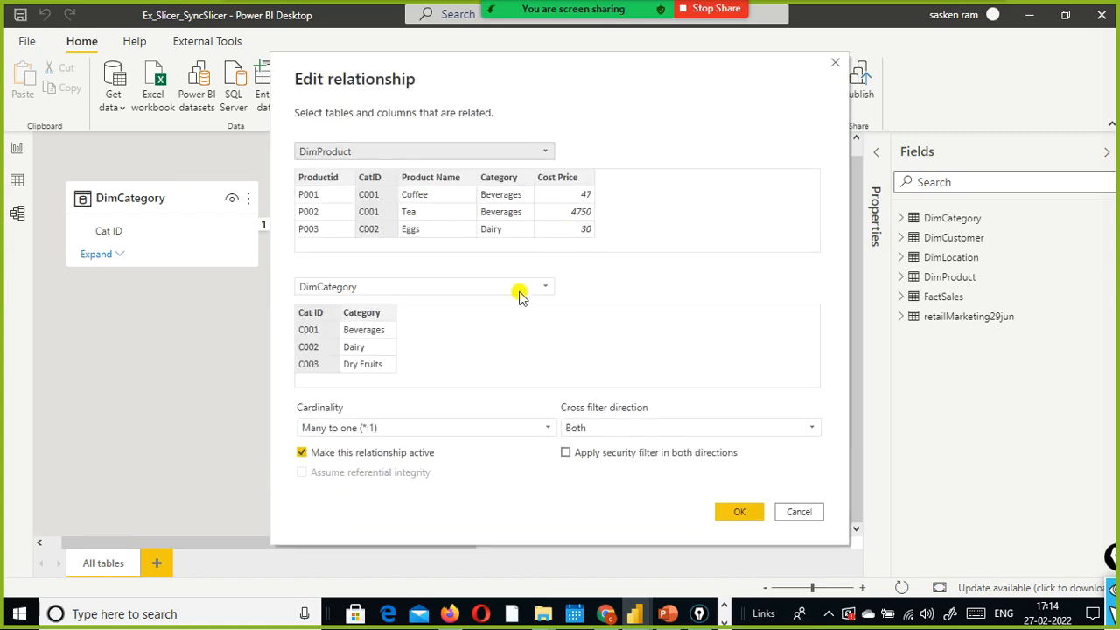
{"action": "left_click", "coordinate": [726, 430]}
{"action": "left_click", "coordinate": [676, 446]}
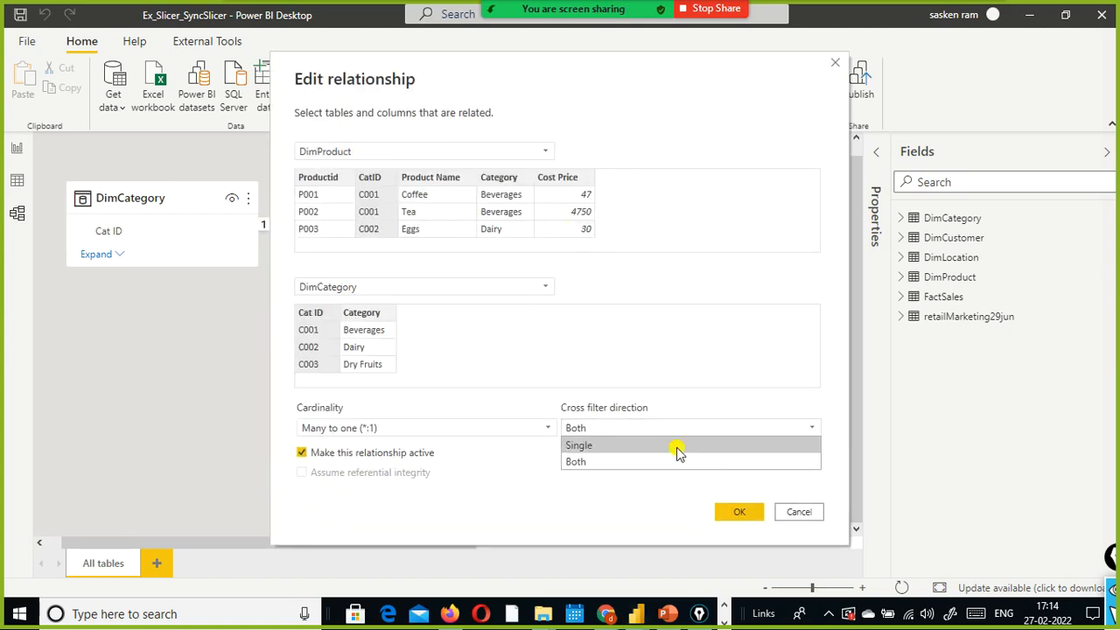
{"action": "left_click", "coordinate": [737, 512]}
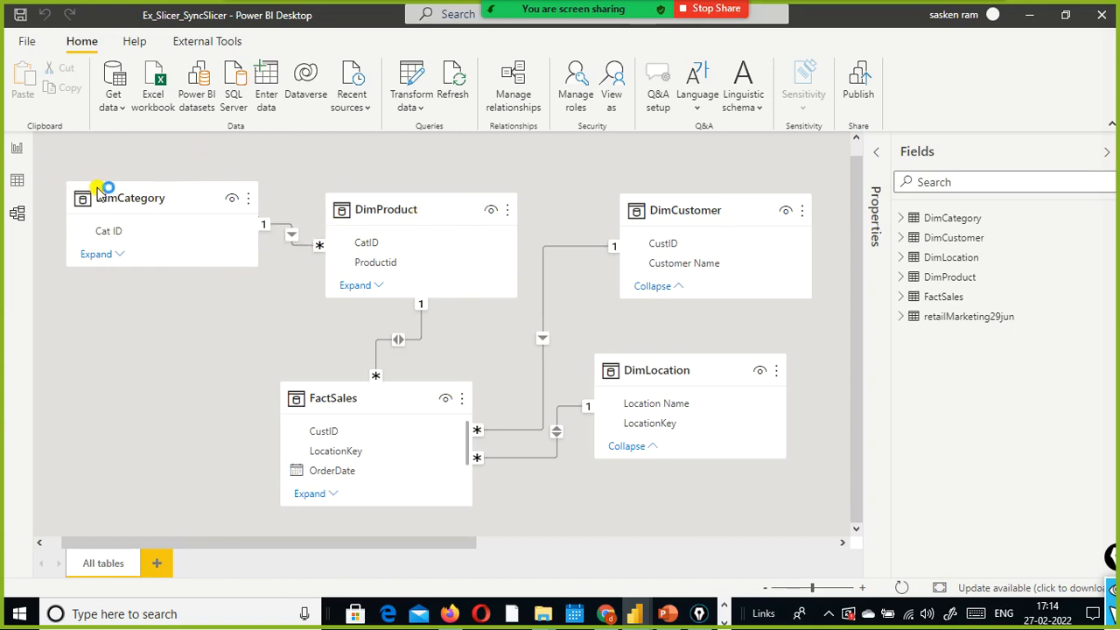
{"action": "left_click", "coordinate": [13, 152]}
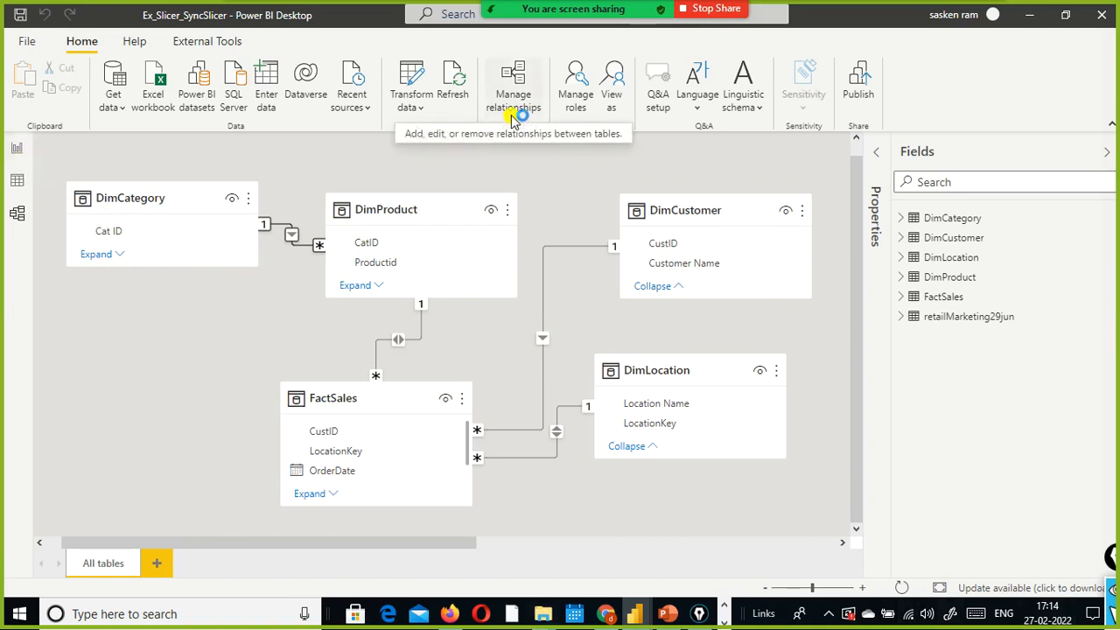
Return to the report view and remove the selected participant from the Zoom meeting, keeping the option to report them to Zoom
{"action": "left_click", "coordinate": [16, 148]}
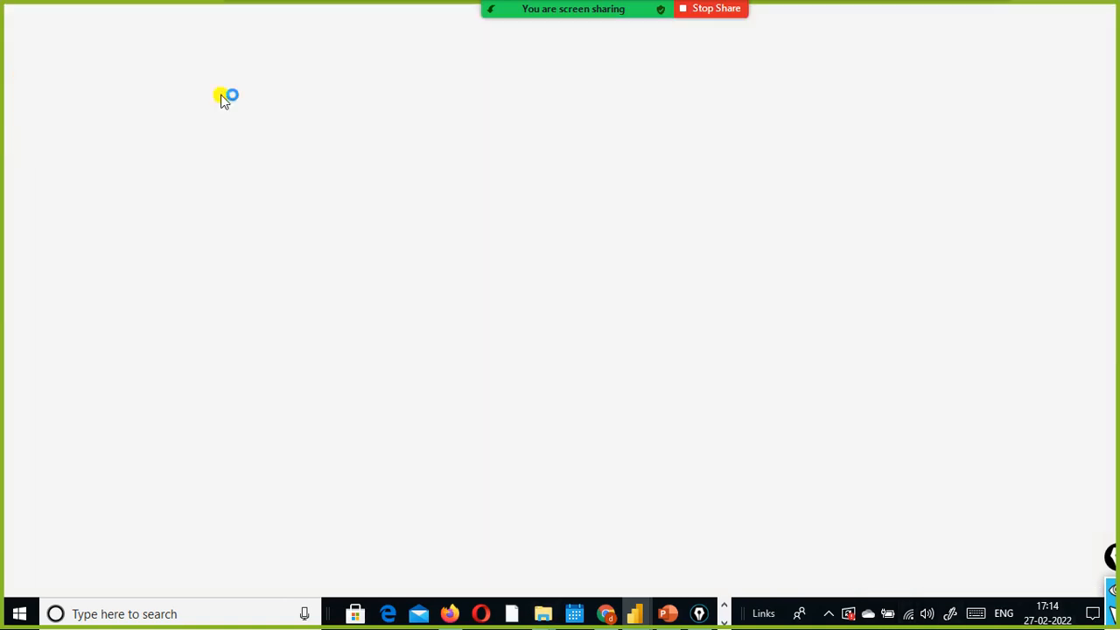
{"action": "mouse_move", "coordinate": [485, 7]}
{"action": "left_click", "coordinate": [479, 30]}
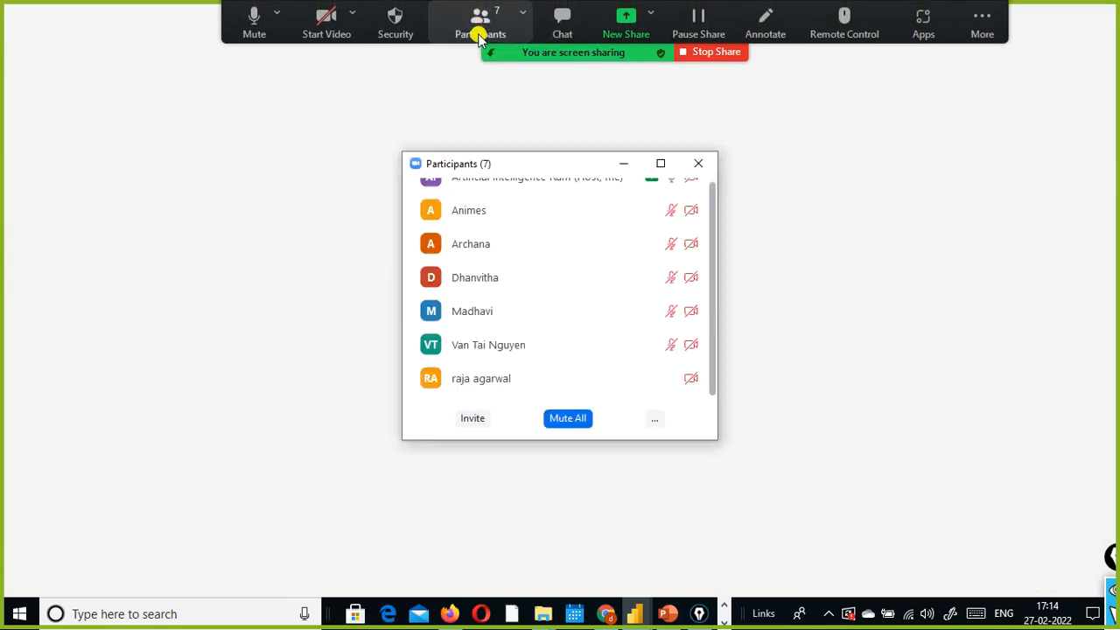
{"action": "mouse_move", "coordinate": [463, 287]}
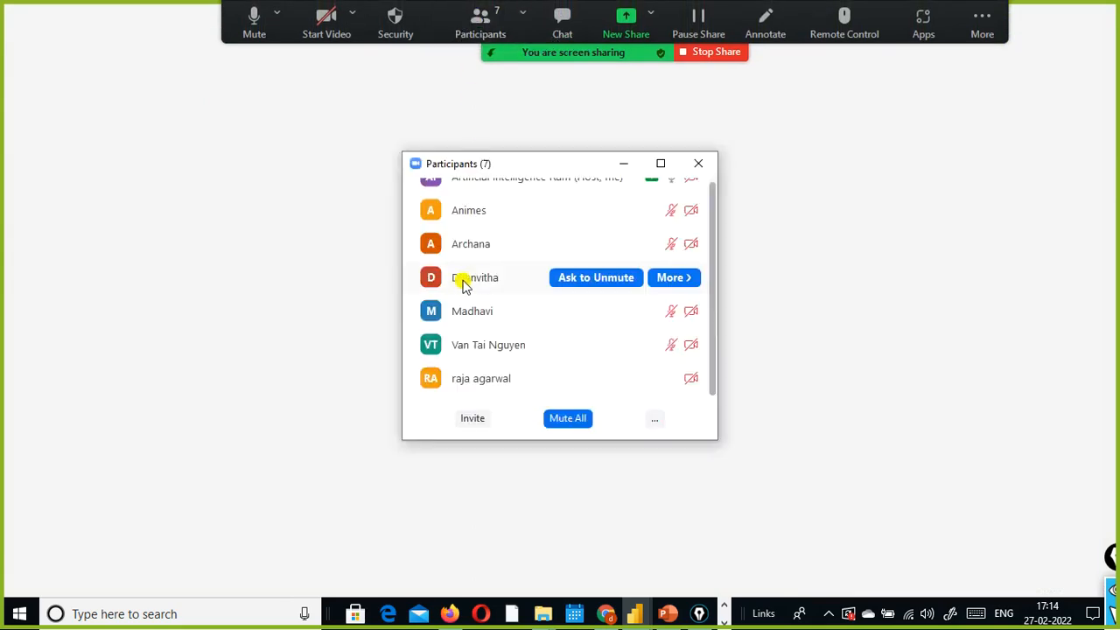
{"action": "left_click", "coordinate": [679, 280]}
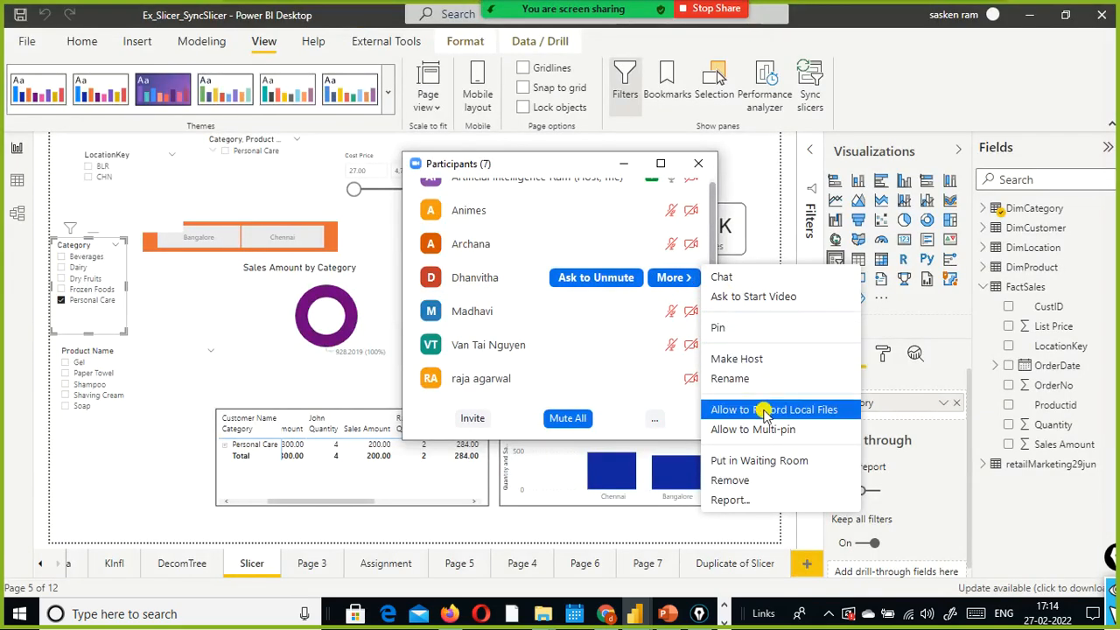
{"action": "left_click", "coordinate": [757, 480]}
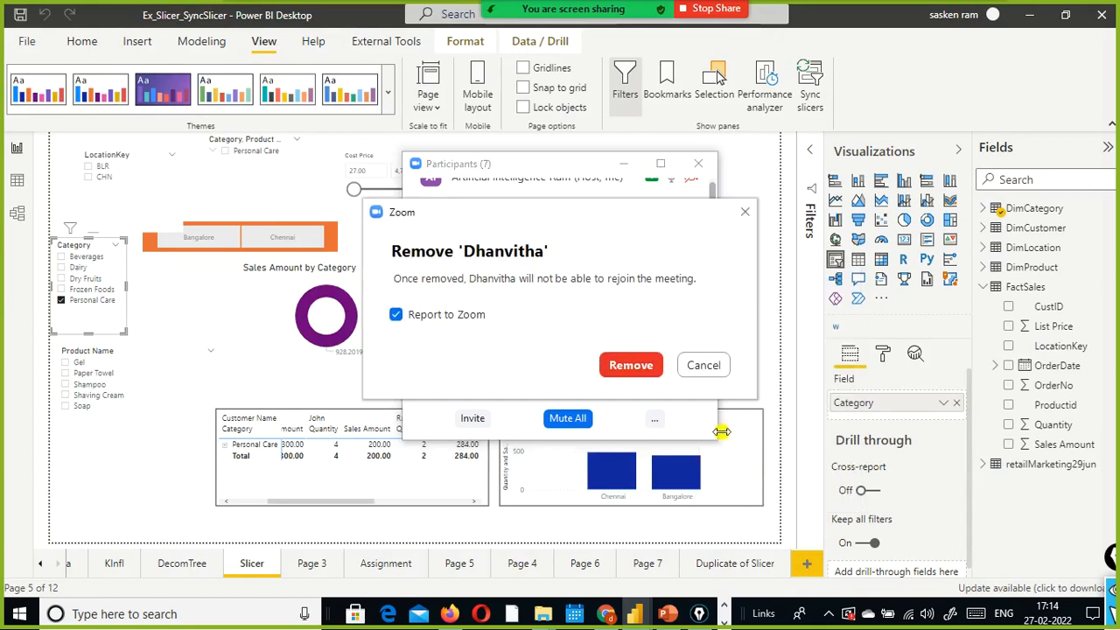
{"action": "left_click", "coordinate": [618, 364]}
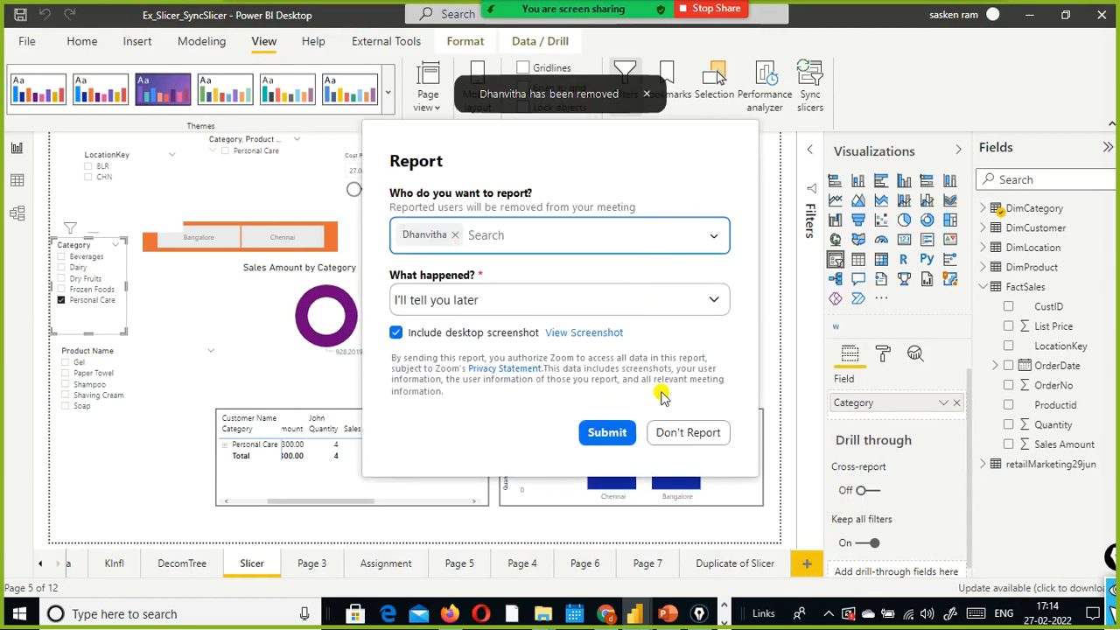
Submit the report about the removed participant with the desktop screenshot included, and minimize the participants list
{"action": "left_click", "coordinate": [608, 433]}
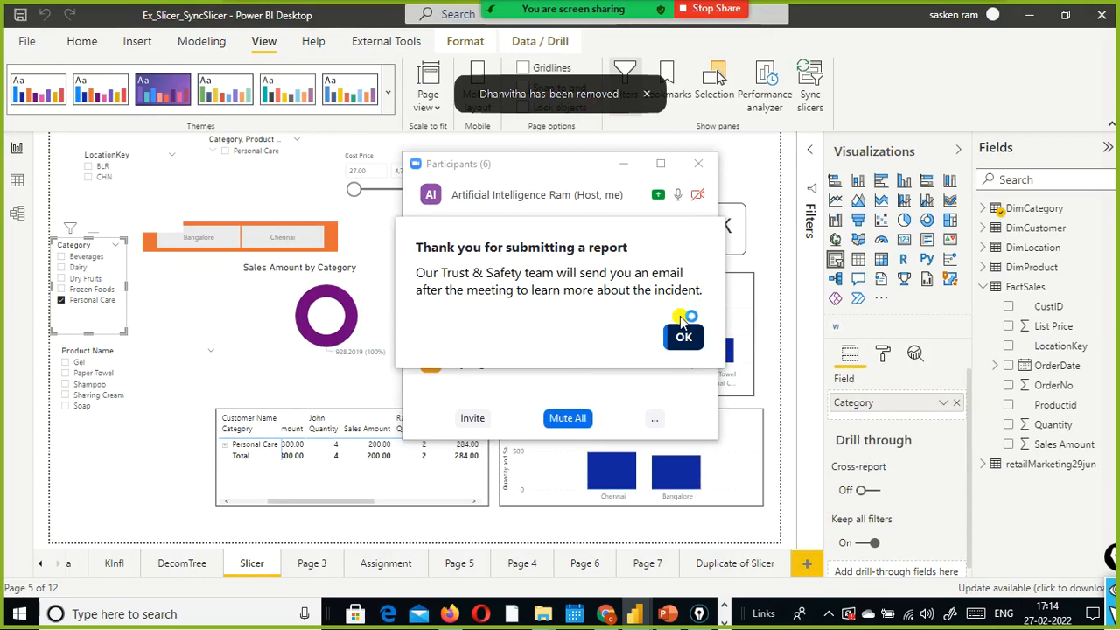
{"action": "left_click", "coordinate": [682, 332]}
{"action": "left_click", "coordinate": [623, 164]}
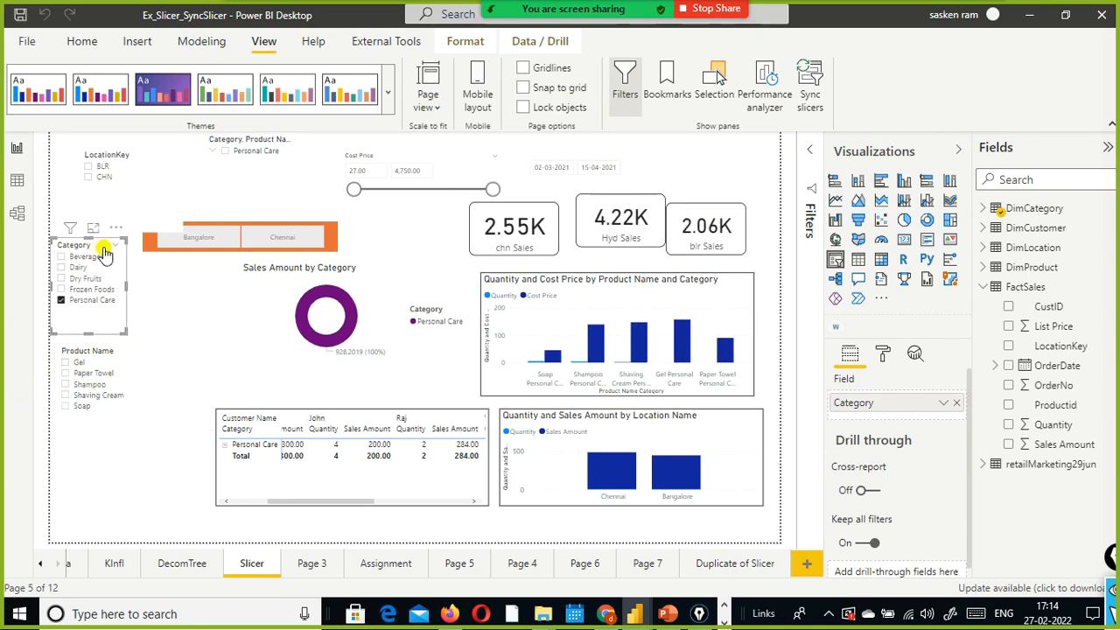
Clear the Category slicer's selection and filter the report by Shampoo in the Product Name slicer
{"action": "left_click", "coordinate": [104, 248]}
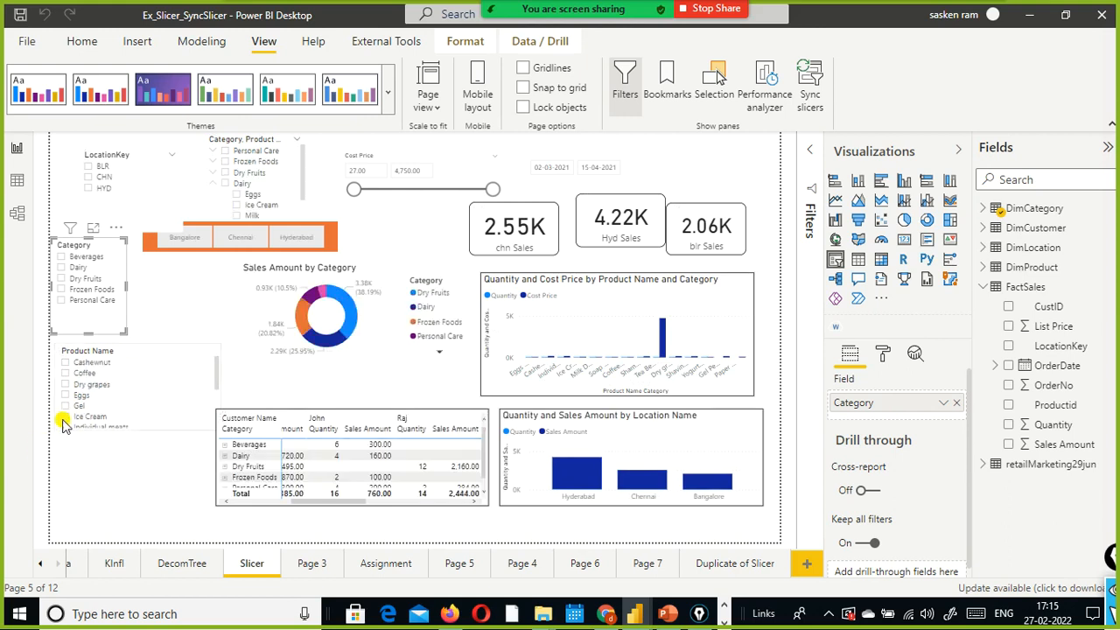
{"action": "scroll", "coordinate": [64, 425], "scroll_direction": "down", "scroll_amount": 2}
{"action": "scroll", "coordinate": [65, 424], "scroll_direction": "down", "scroll_amount": 1}
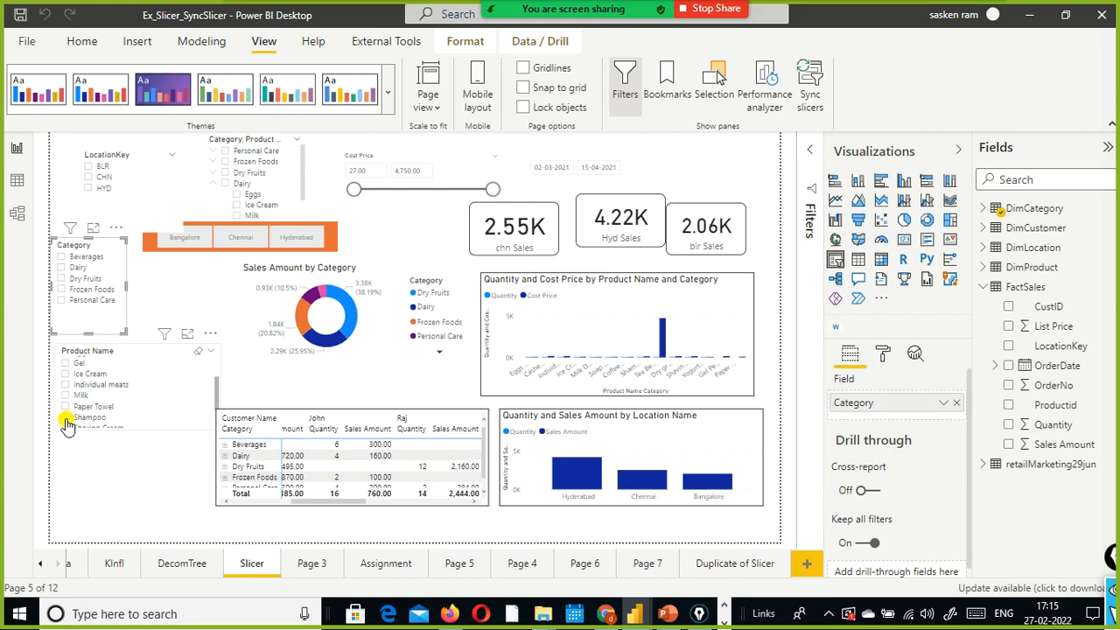
{"action": "left_click", "coordinate": [65, 420]}
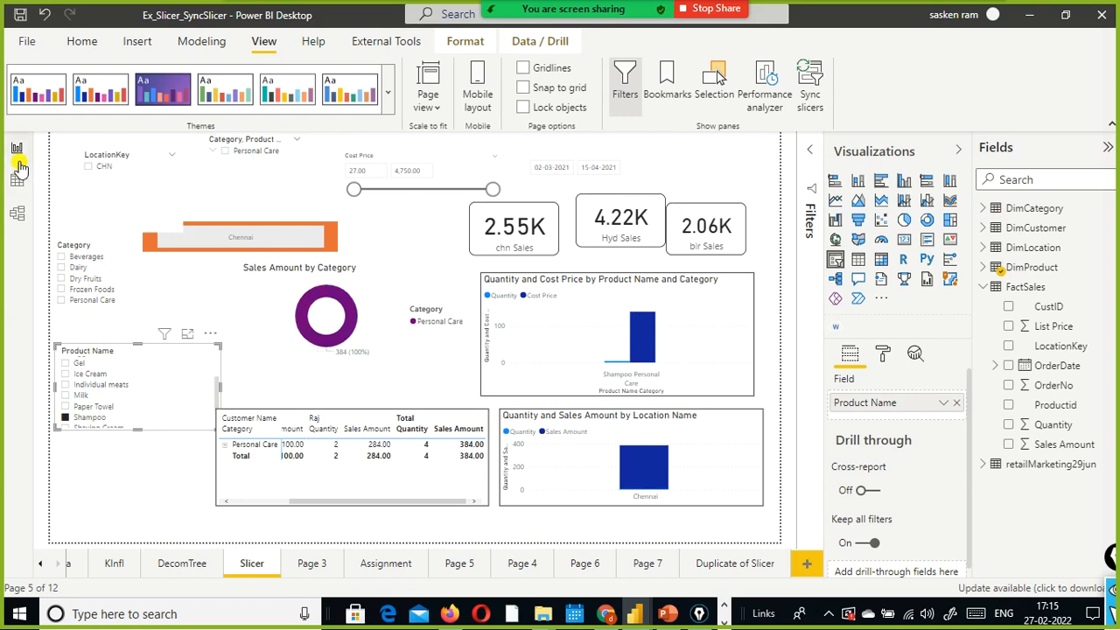
Set the cross filter direction of the DimCategory–DimProduct relationship to Both and return to the report view
{"action": "left_click", "coordinate": [19, 212]}
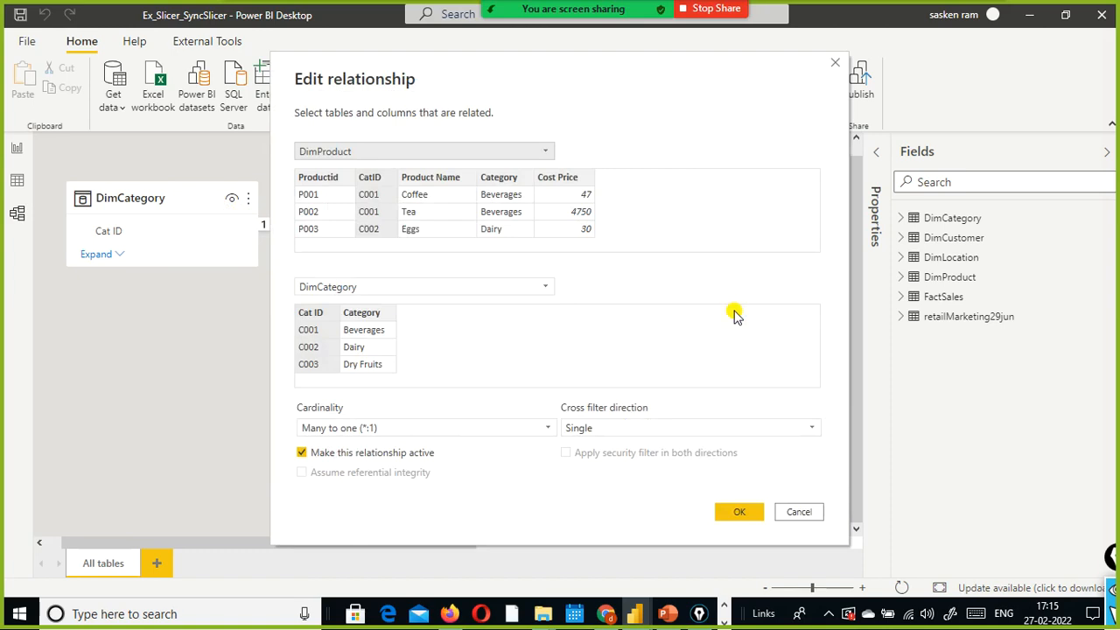
{"action": "left_click", "coordinate": [710, 428]}
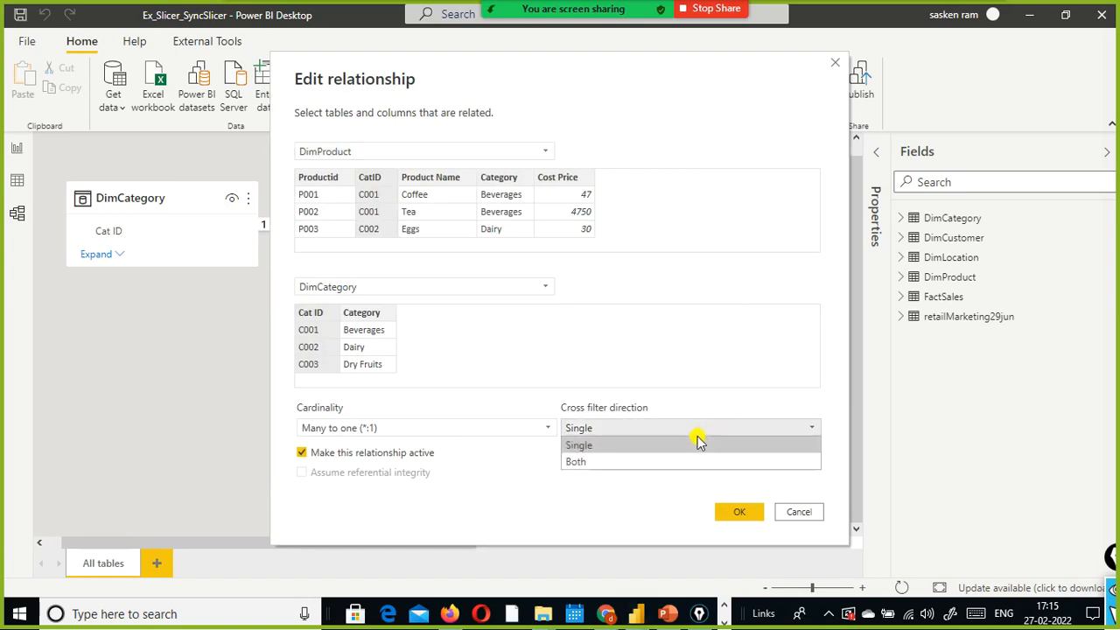
{"action": "left_click", "coordinate": [650, 461]}
{"action": "left_click", "coordinate": [739, 513]}
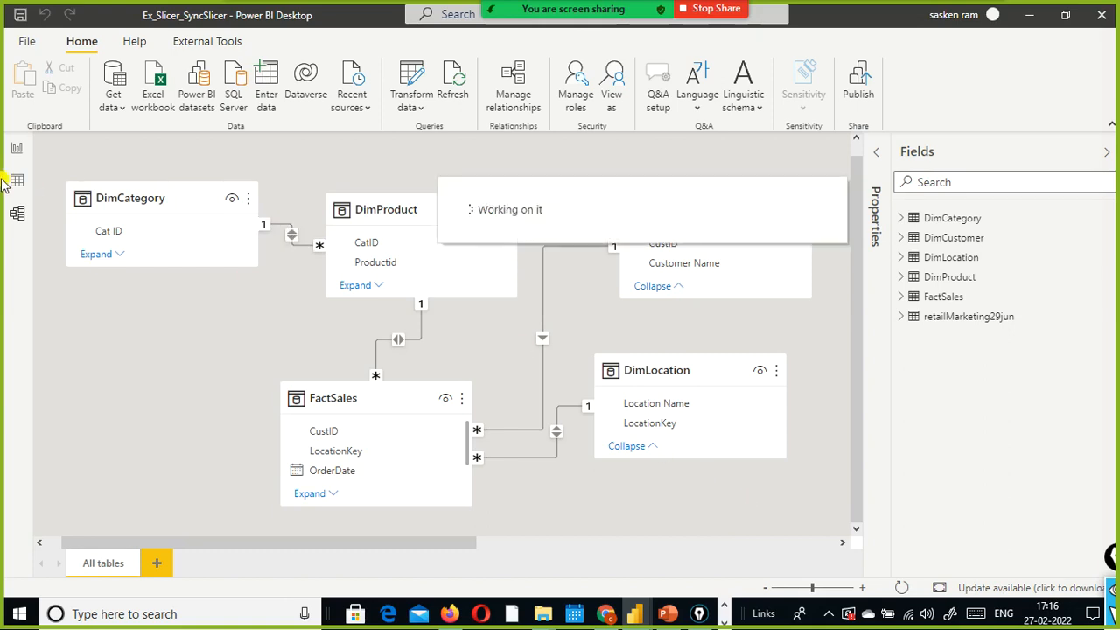
{"action": "left_click", "coordinate": [22, 153]}
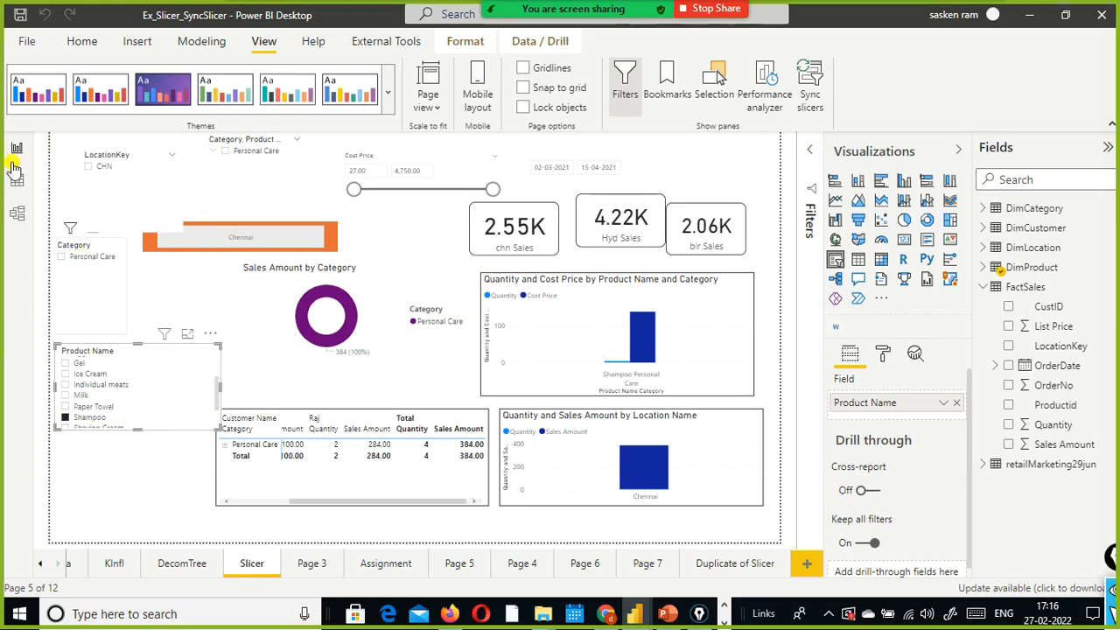
Switch to the data model diagram and check the meeting's participants list and chat
{"action": "left_click", "coordinate": [17, 213]}
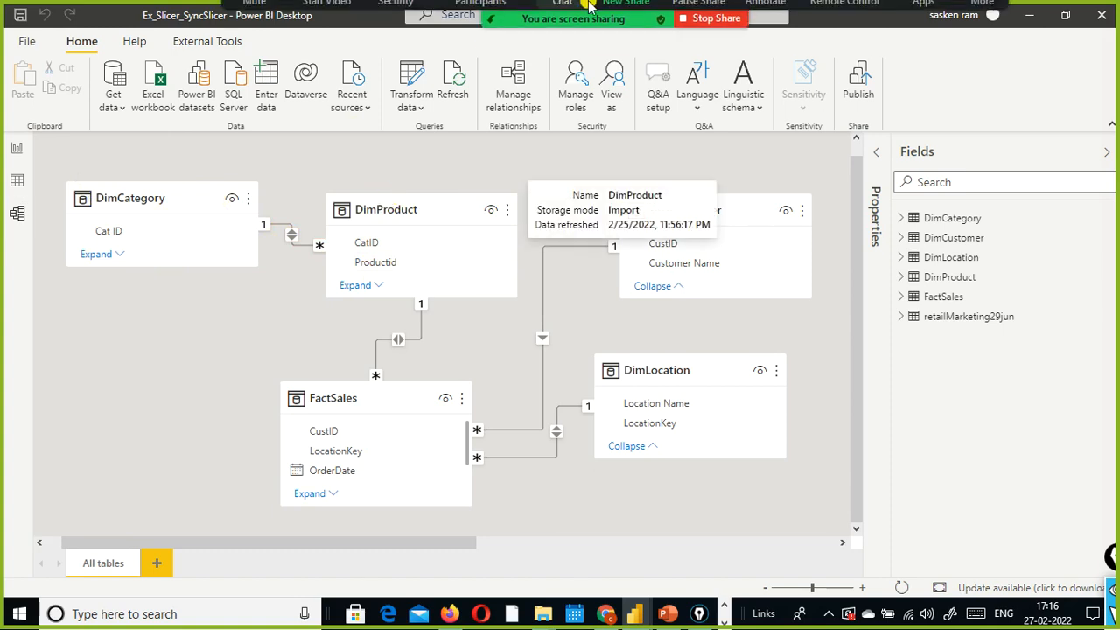
{"action": "left_click", "coordinate": [480, 23]}
{"action": "scroll", "coordinate": [581, 279], "scroll_direction": "down", "scroll_amount": 1}
{"action": "mouse_move", "coordinate": [598, 251]}
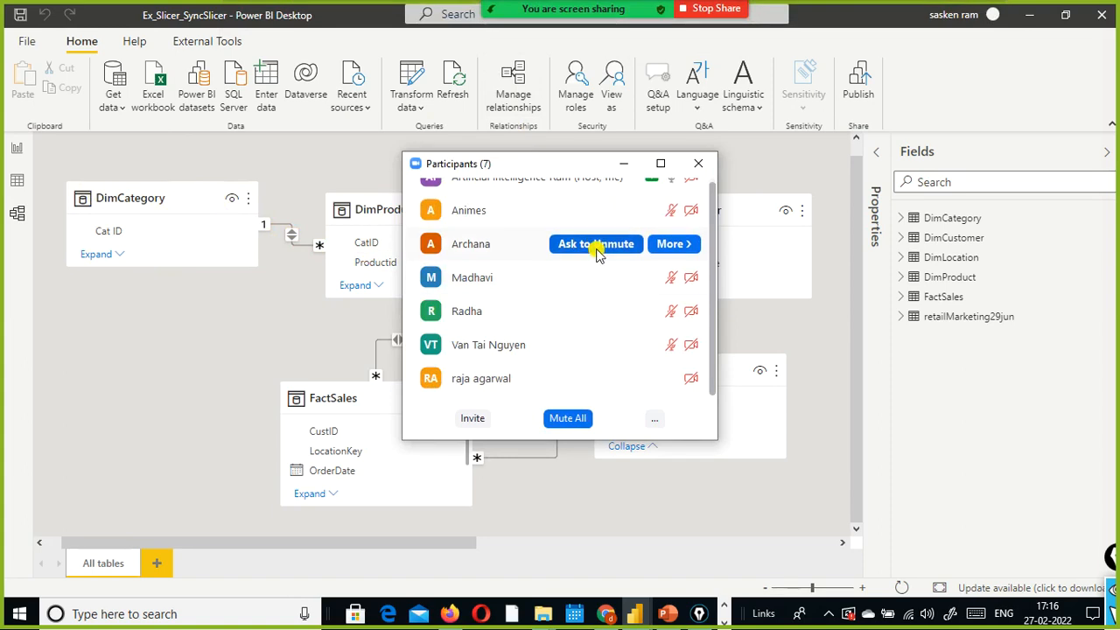
{"action": "scroll", "coordinate": [596, 247], "scroll_direction": "up", "scroll_amount": 1}
{"action": "left_click", "coordinate": [697, 163]}
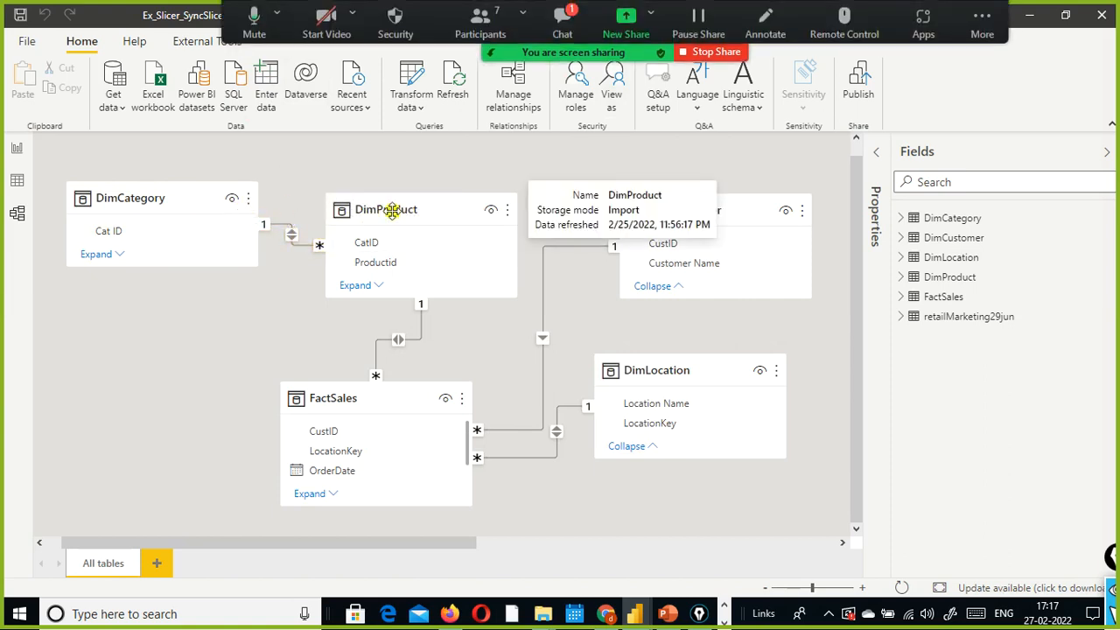
{"action": "left_click", "coordinate": [581, 33]}
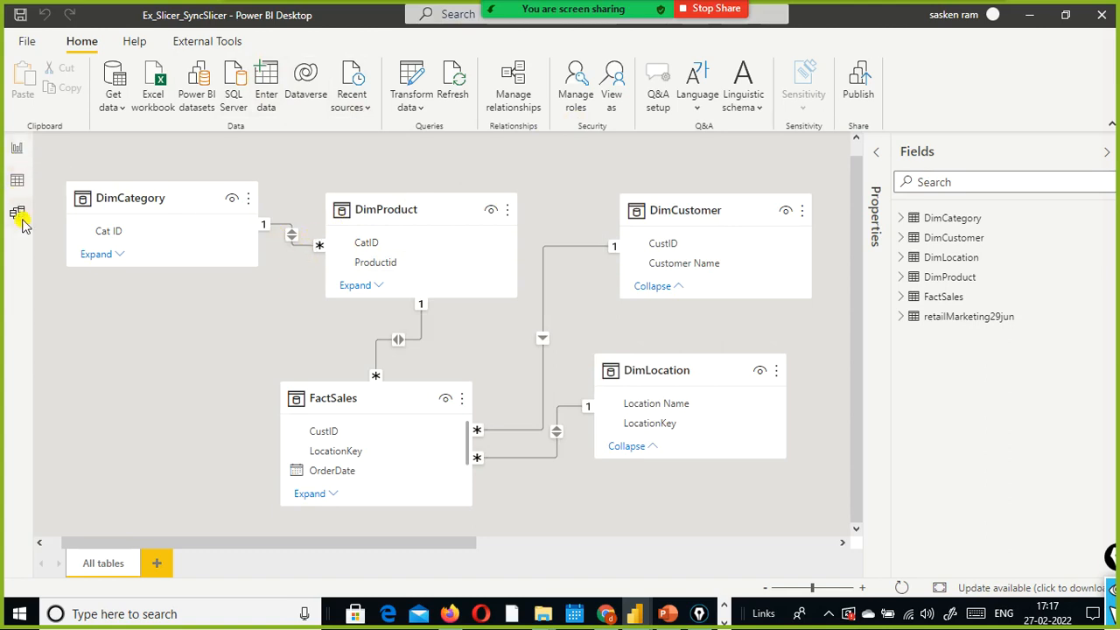
Move the DimProduct table next to DimCategory in the model diagram and go back to the report view
{"action": "mouse_move", "coordinate": [355, 211]}
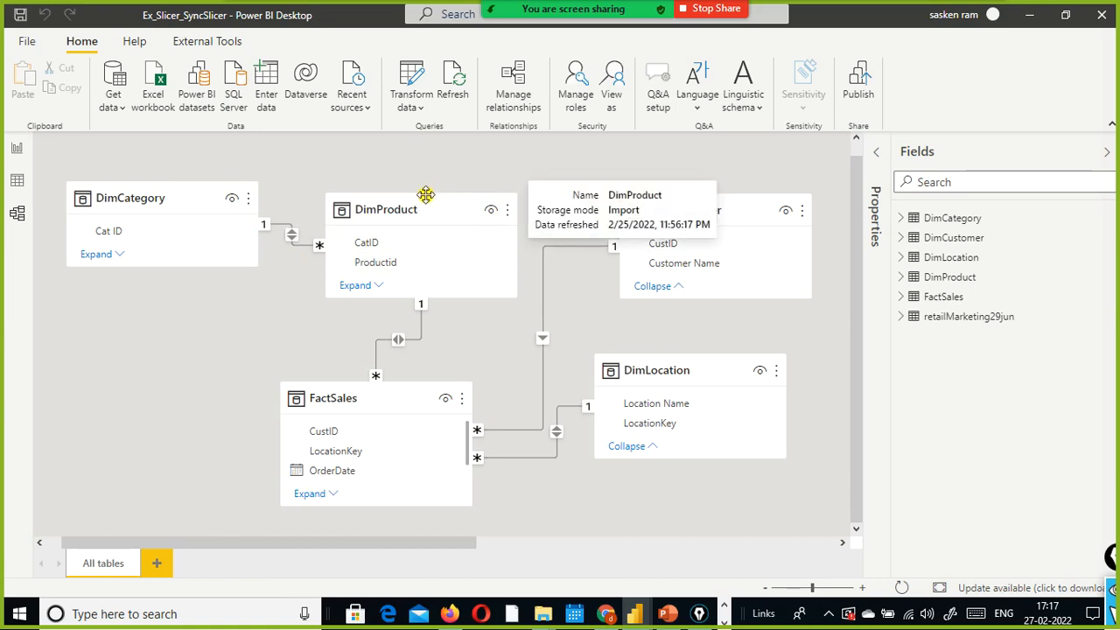
{"action": "left_click_drag", "start_coordinate": [412, 204], "coordinate": [353, 193]}
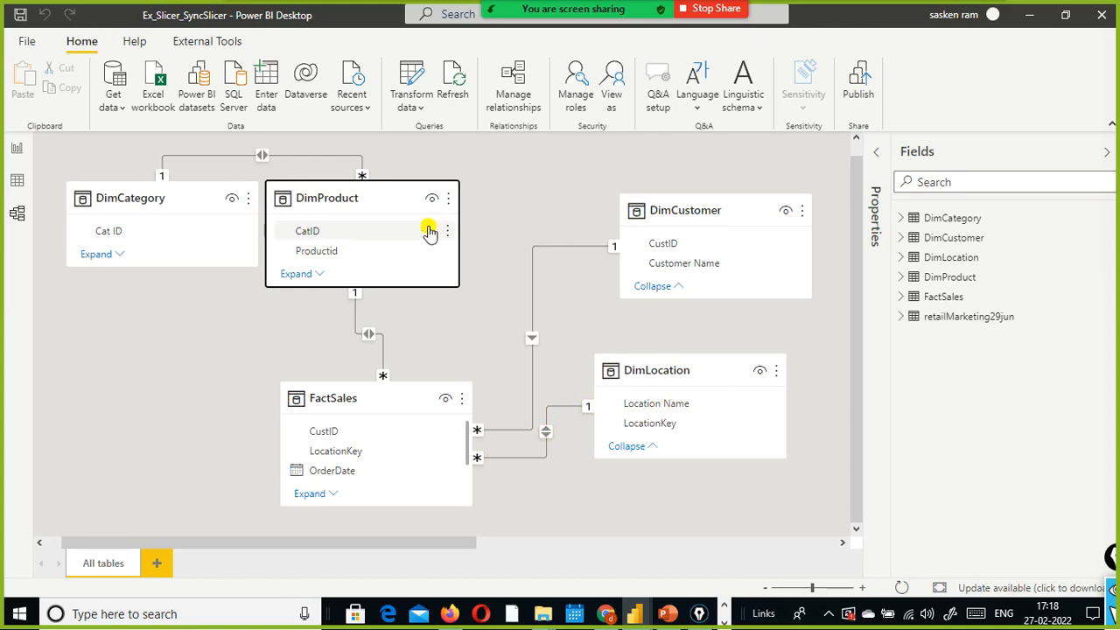
{"action": "mouse_move", "coordinate": [714, 390]}
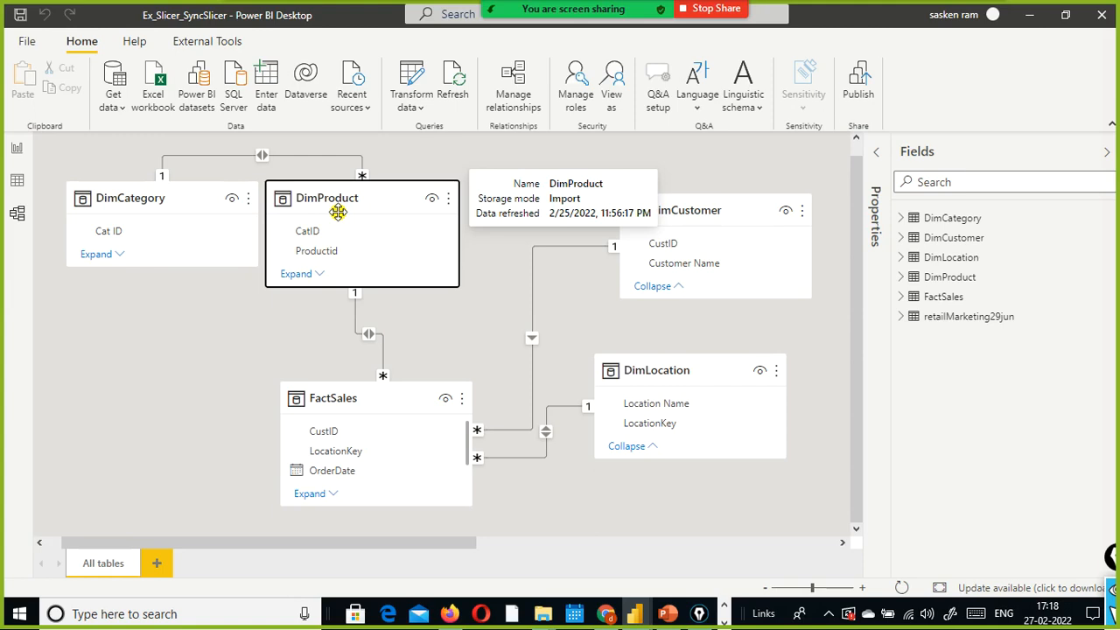
{"action": "left_click", "coordinate": [19, 150]}
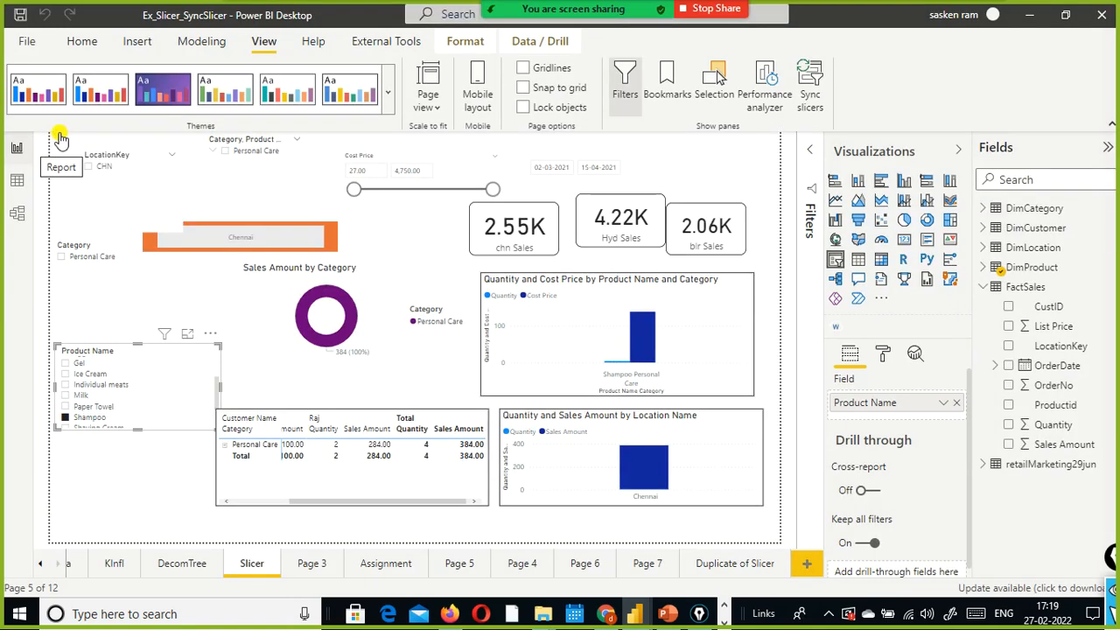